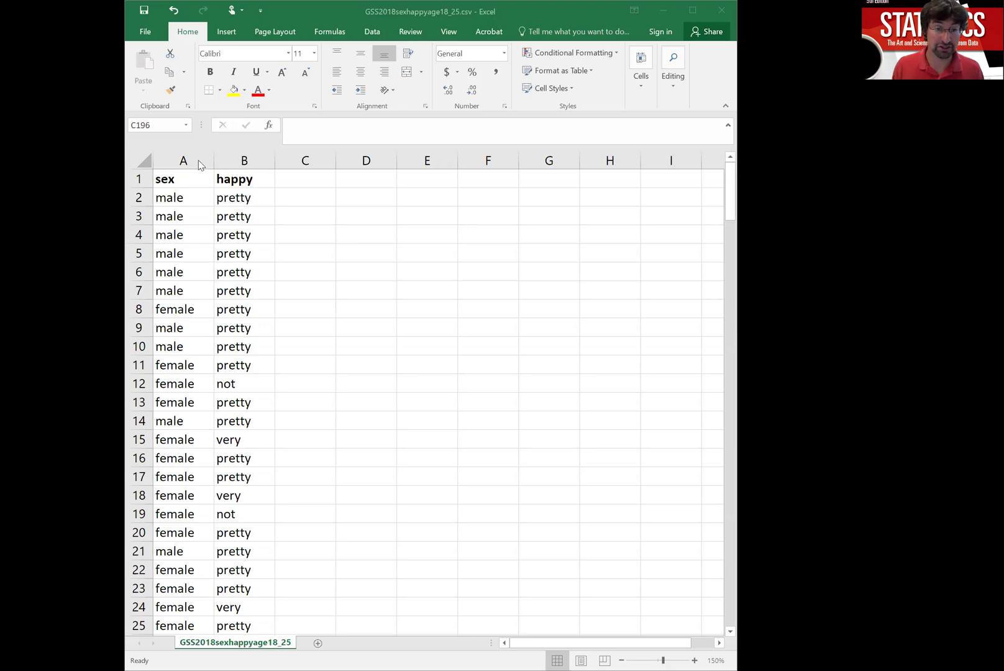
Review the happy column's very, pretty and not responses in rows 2–24
{"action": "left_click", "coordinate": [252, 162]}
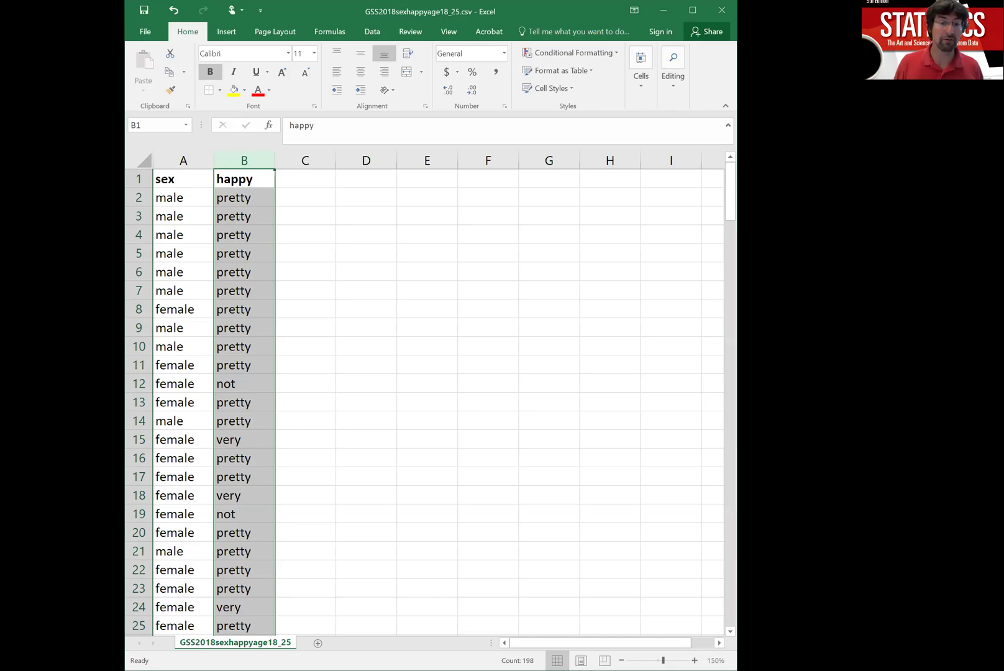
{"action": "left_click", "coordinate": [246, 439]}
{"action": "left_click", "coordinate": [236, 497]}
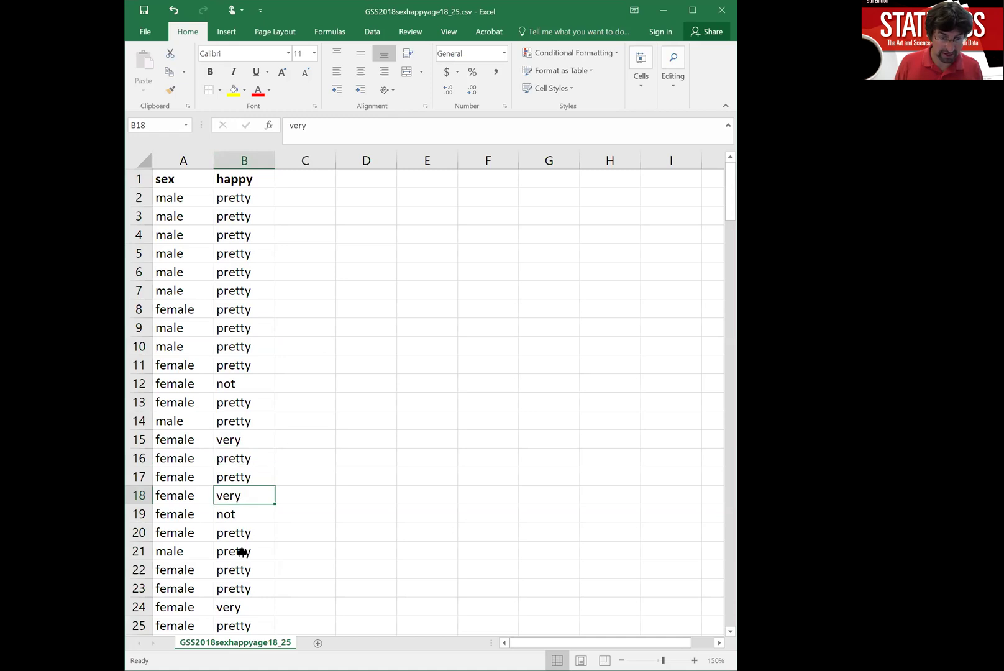
{"action": "left_click", "coordinate": [231, 606]}
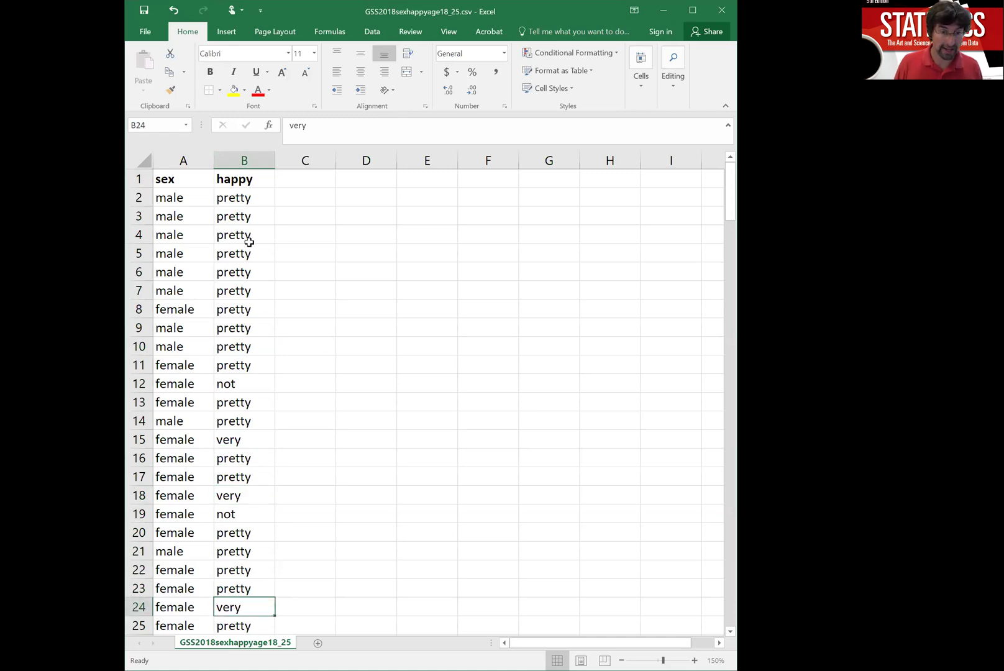
{"action": "left_click_drag", "start_coordinate": [250, 197], "coordinate": [249, 347]}
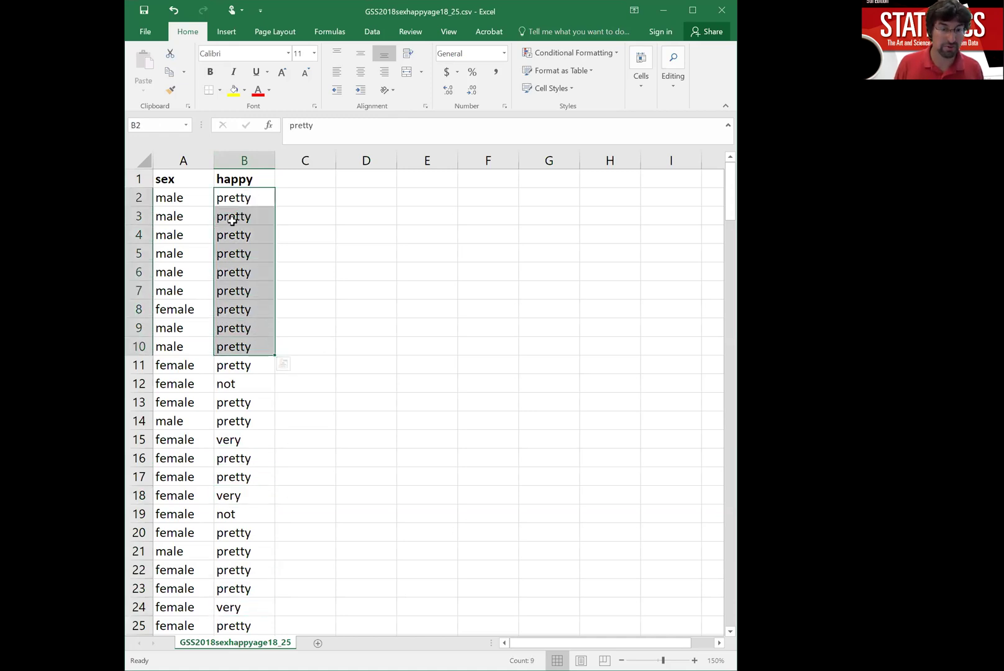
{"action": "left_click", "coordinate": [234, 381]}
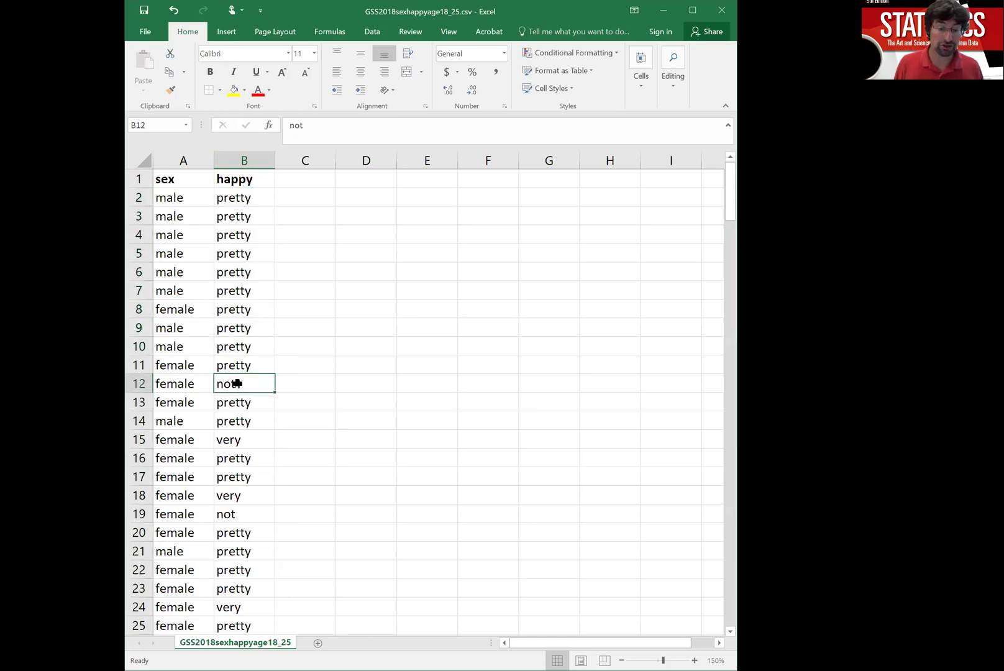
{"action": "left_click", "coordinate": [226, 517]}
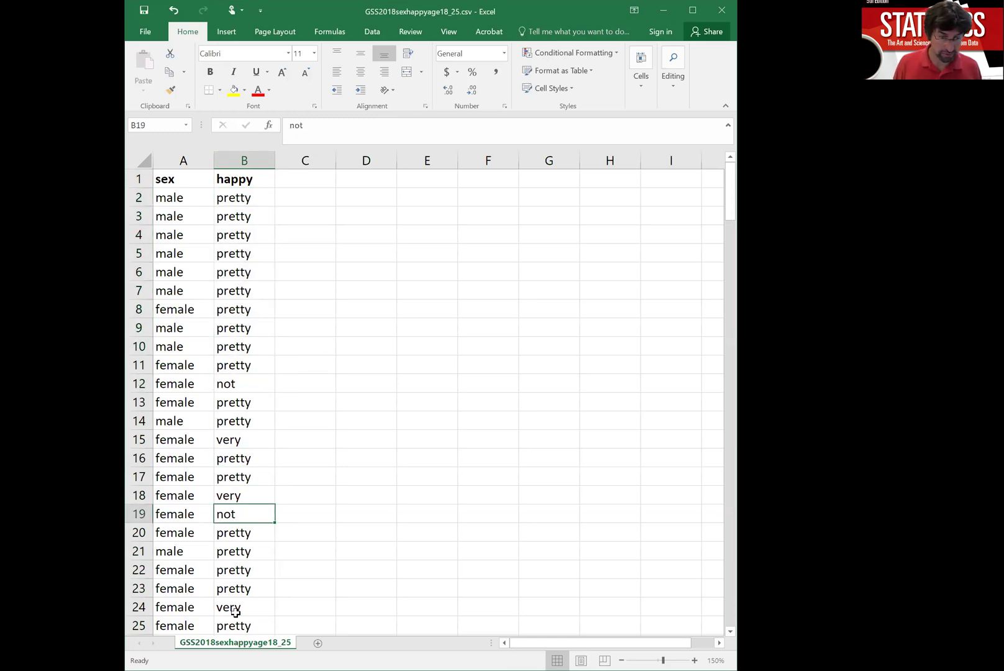
Copy the sex and happy observations in A2:B198 to the clipboard
{"action": "left_click", "coordinate": [182, 160]}
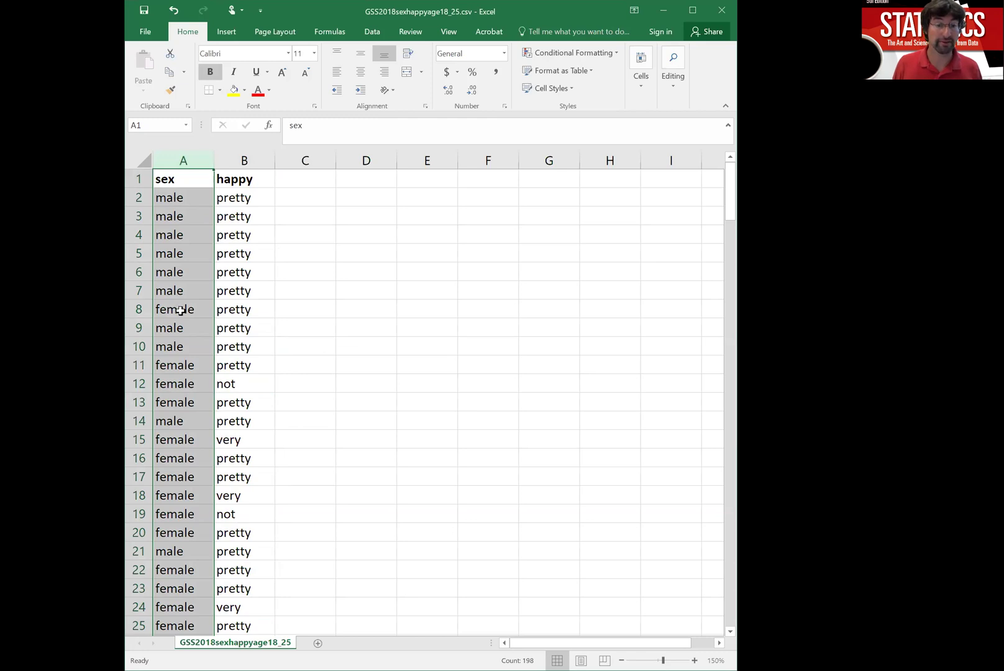
{"action": "left_click", "coordinate": [239, 236]}
{"action": "left_click", "coordinate": [202, 161]}
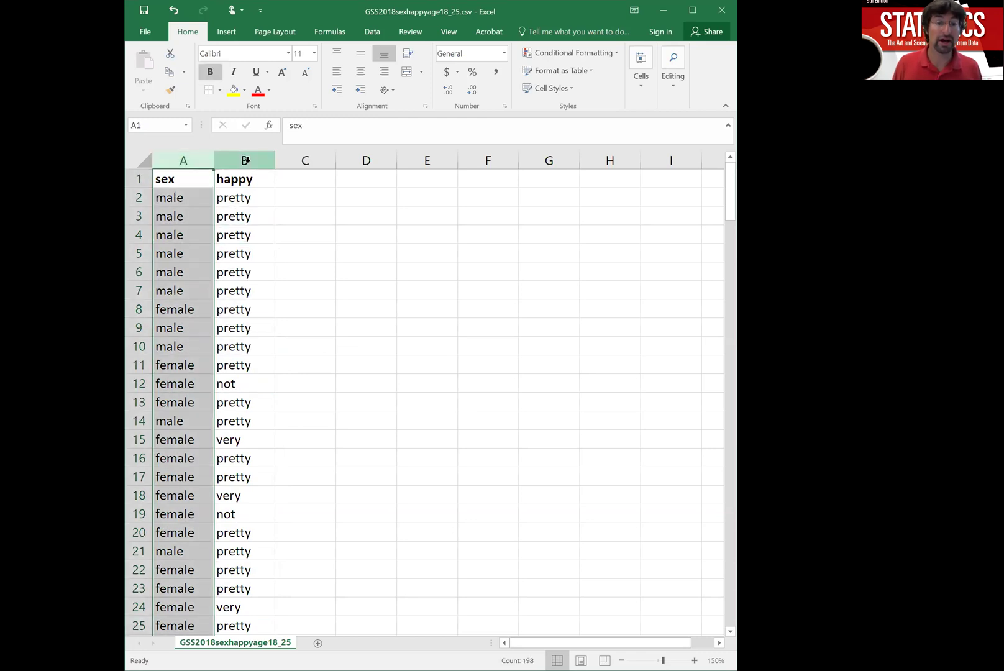
{"action": "left_click", "coordinate": [246, 161]}
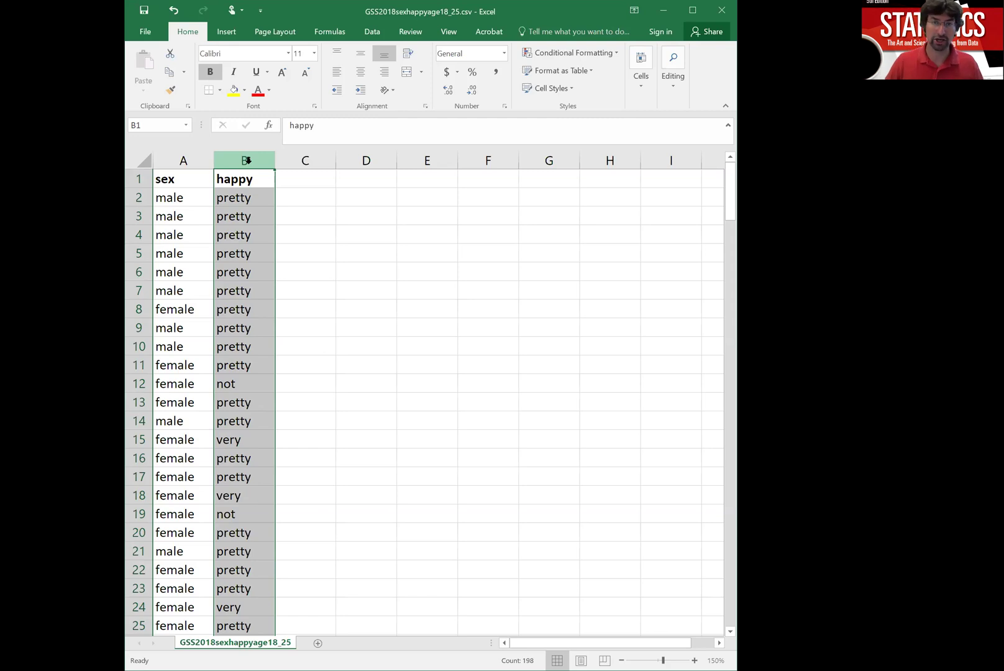
{"action": "left_click", "coordinate": [345, 231]}
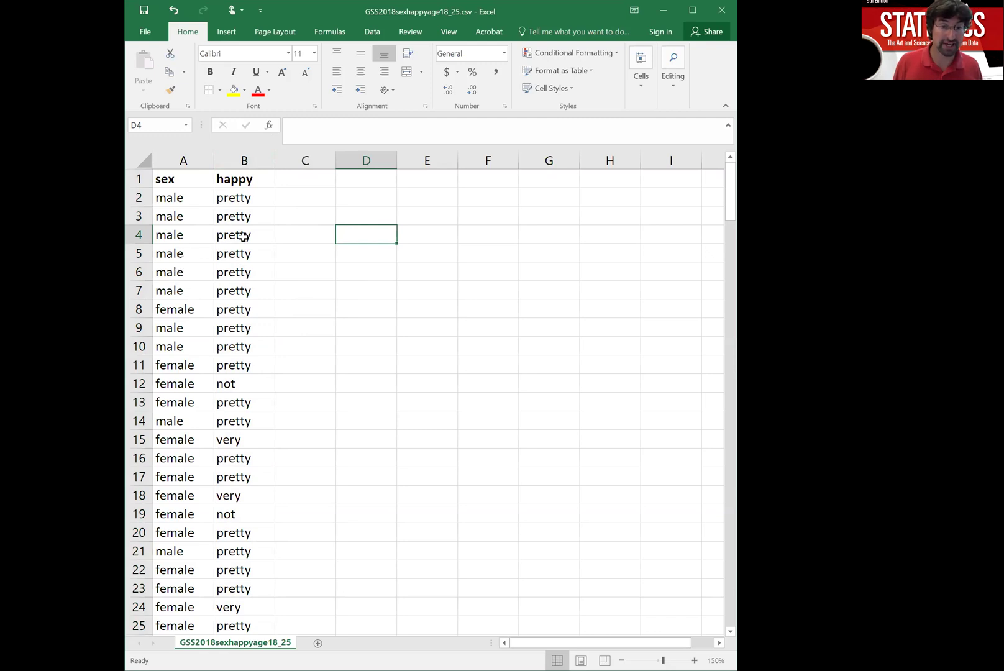
{"action": "left_click_drag", "start_coordinate": [188, 202], "coordinate": [246, 402]}
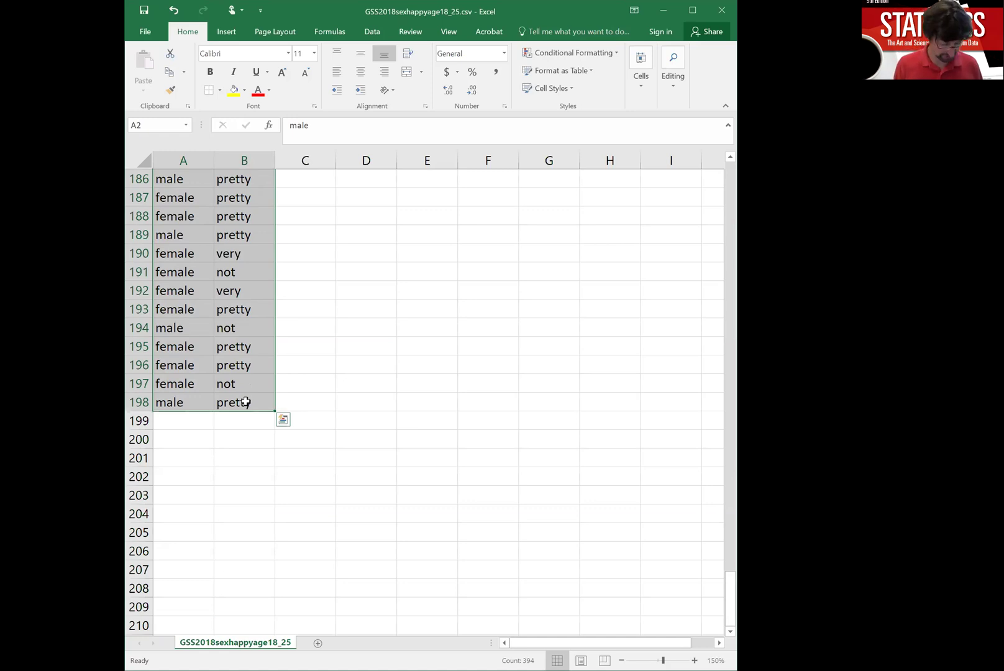
{"action": "key", "text": "ctrl+c"}
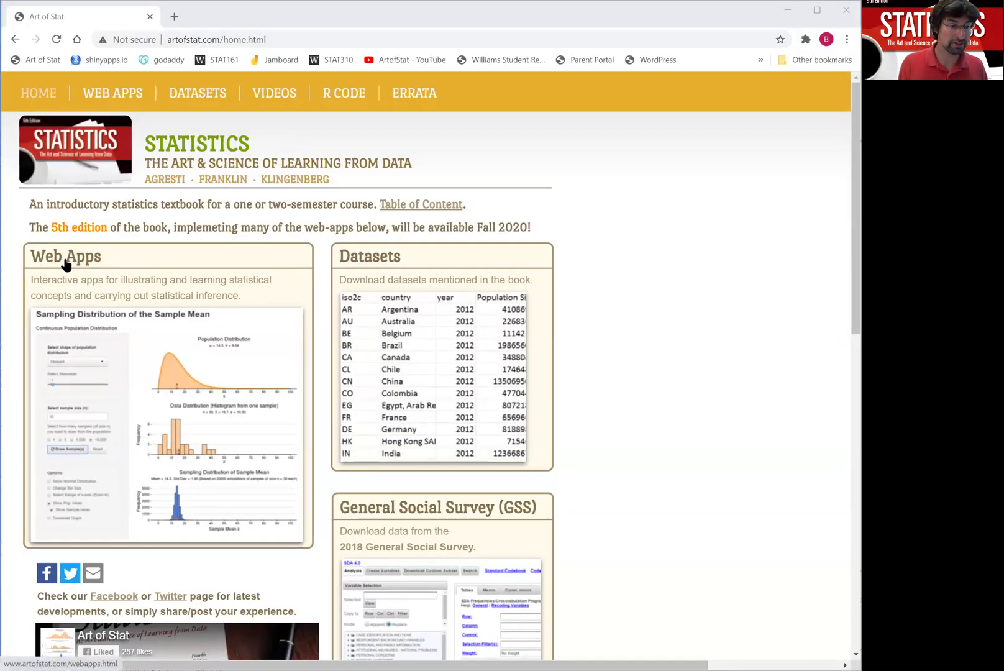
Go to Web Apps on artofstat.com and open the Explore Categorical Data app
{"action": "left_click", "coordinate": [66, 266]}
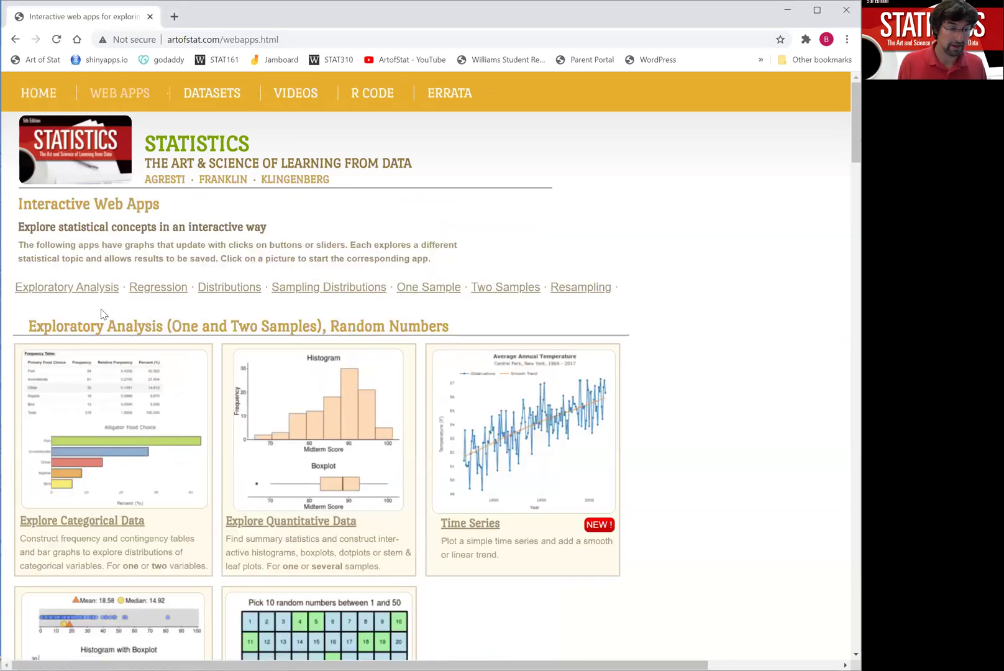
{"action": "scroll", "coordinate": [107, 413], "scroll_direction": "down", "scroll_amount": 1}
{"action": "scroll", "coordinate": [107, 413], "scroll_direction": "down", "scroll_amount": 1}
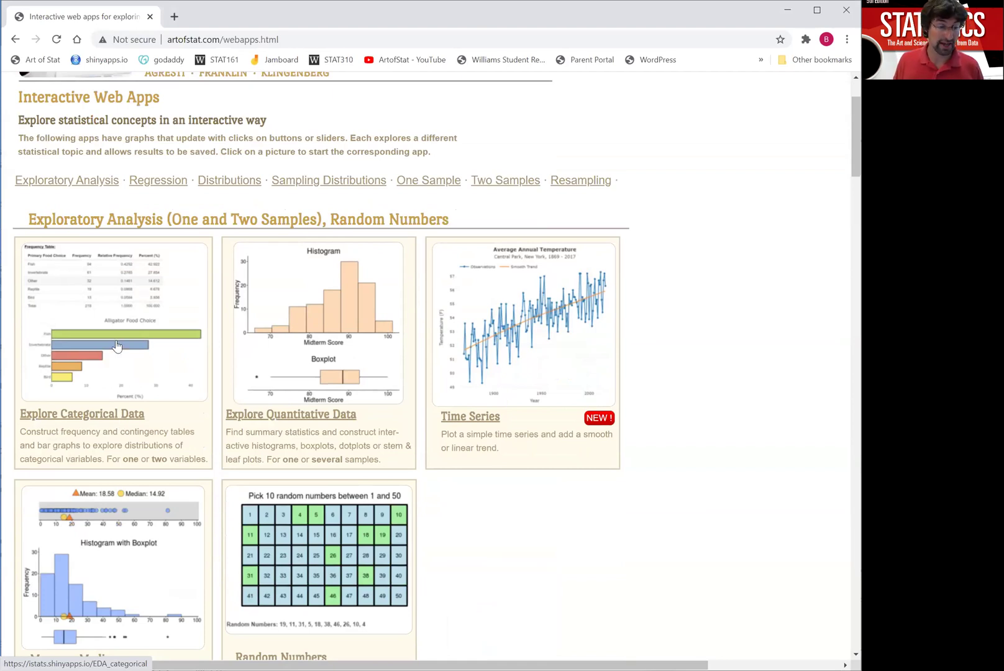
{"action": "left_click", "coordinate": [111, 309]}
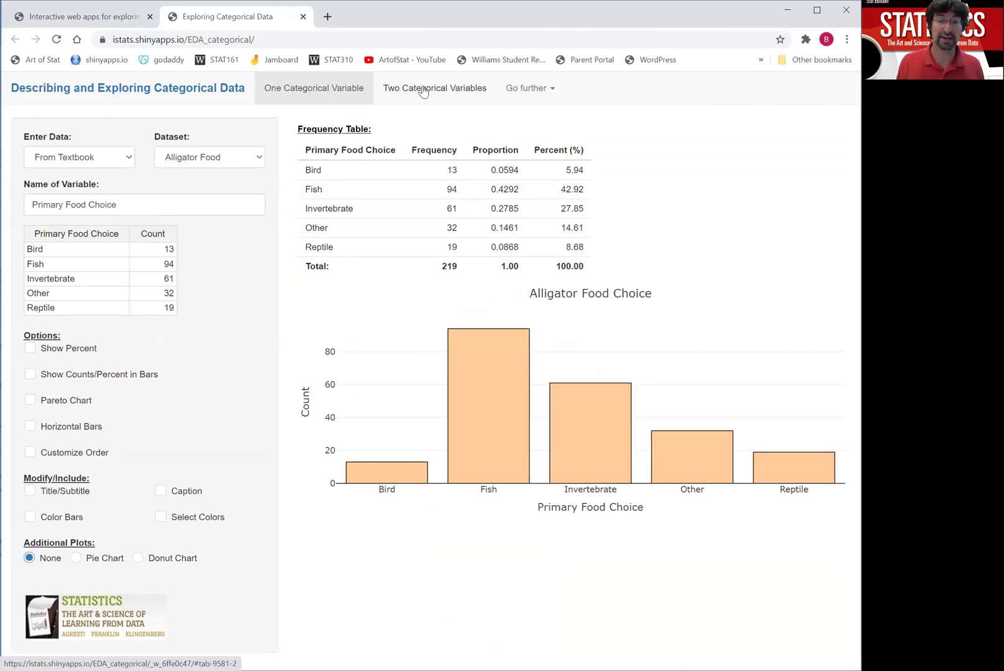
Switch to Two Categorical Variables and choose Individual Observations for data entry
{"action": "left_click", "coordinate": [423, 92]}
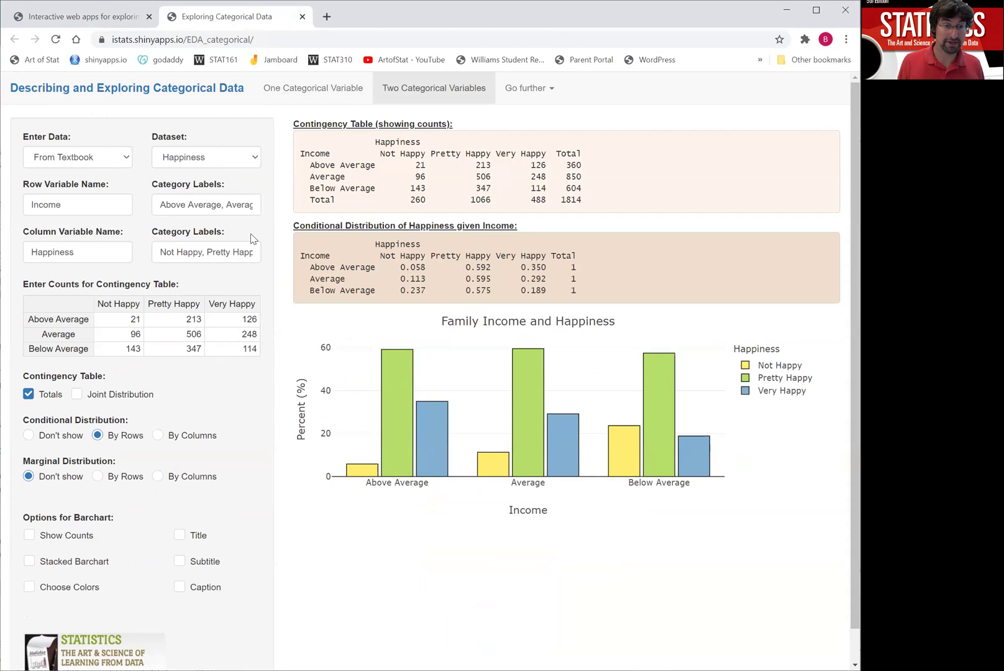
{"action": "left_click", "coordinate": [253, 163]}
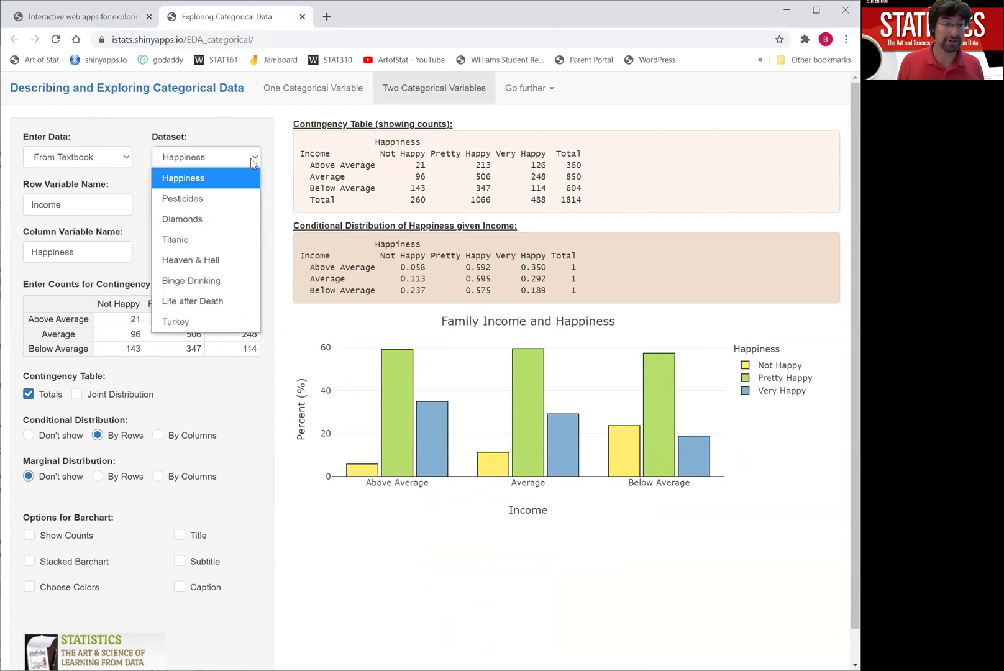
{"action": "left_click", "coordinate": [141, 150]}
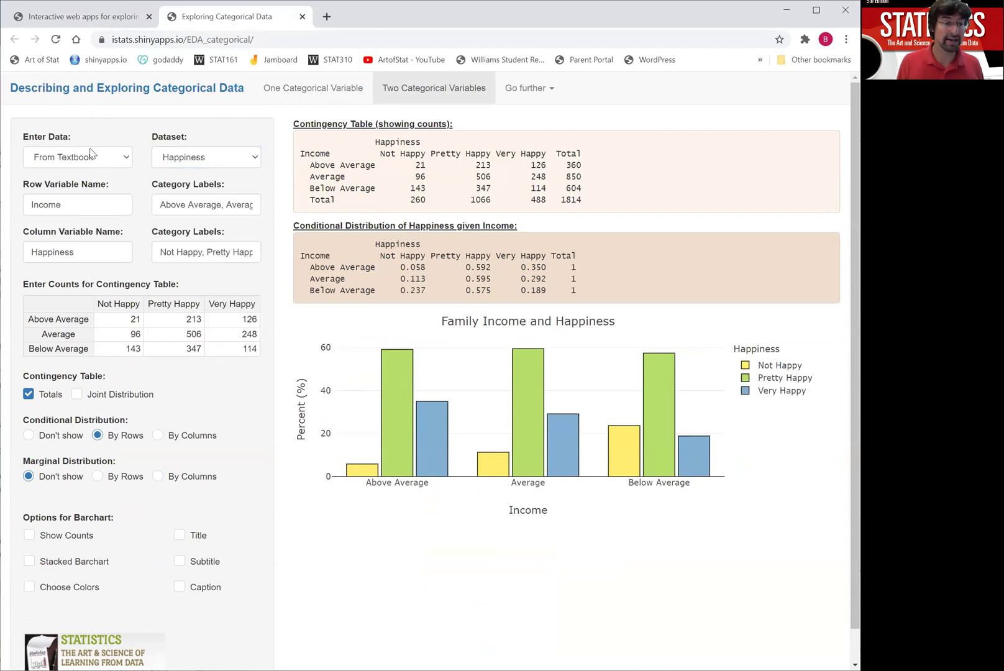
{"action": "left_click", "coordinate": [131, 160]}
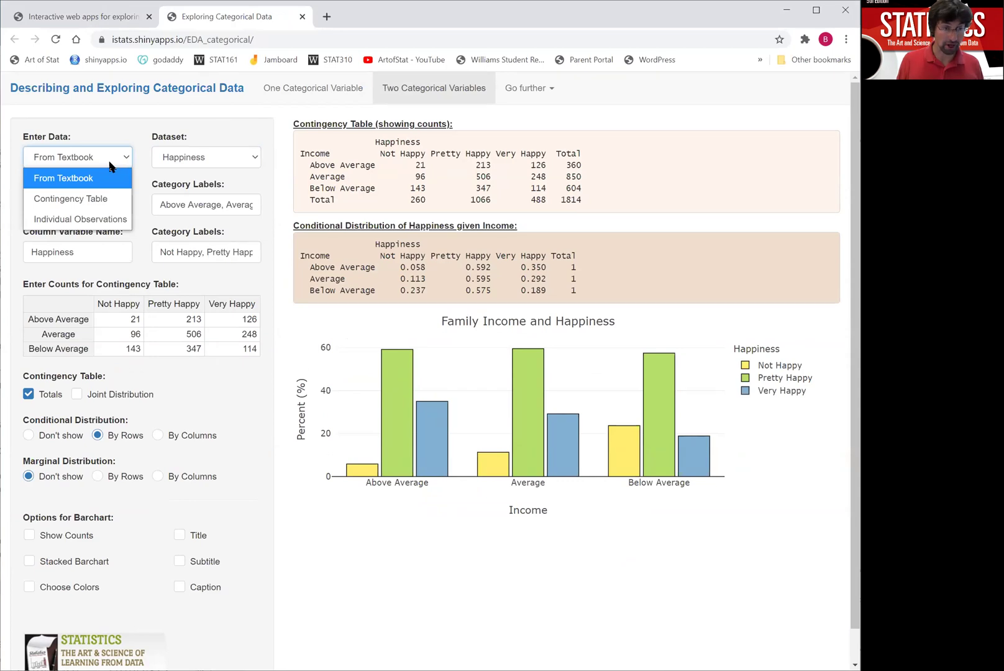
{"action": "left_click", "coordinate": [92, 221]}
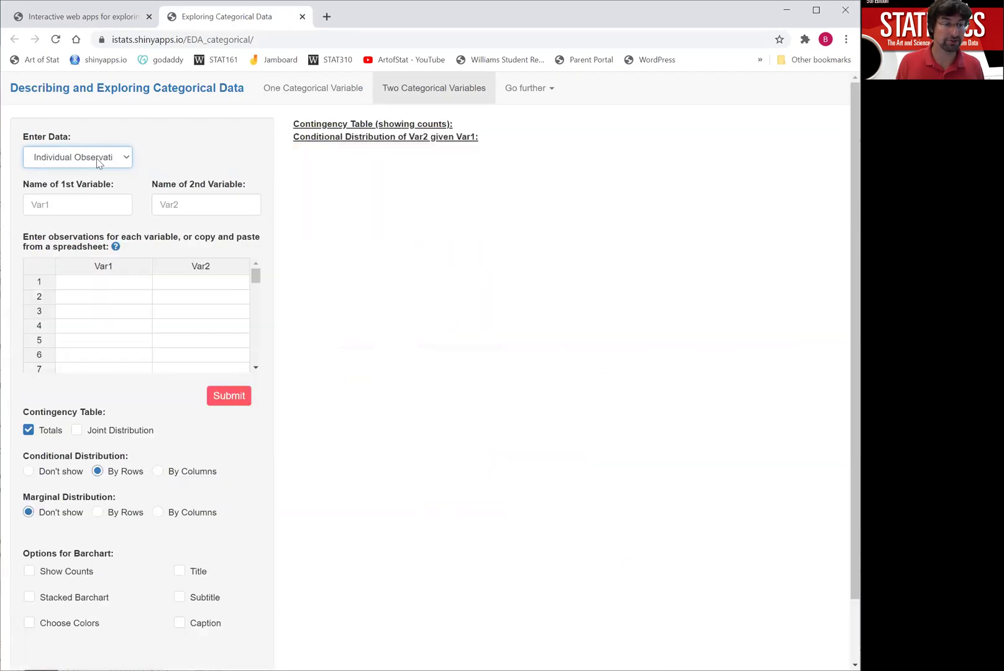
Name the two variables Sex and Happiness
{"action": "left_click", "coordinate": [69, 206]}
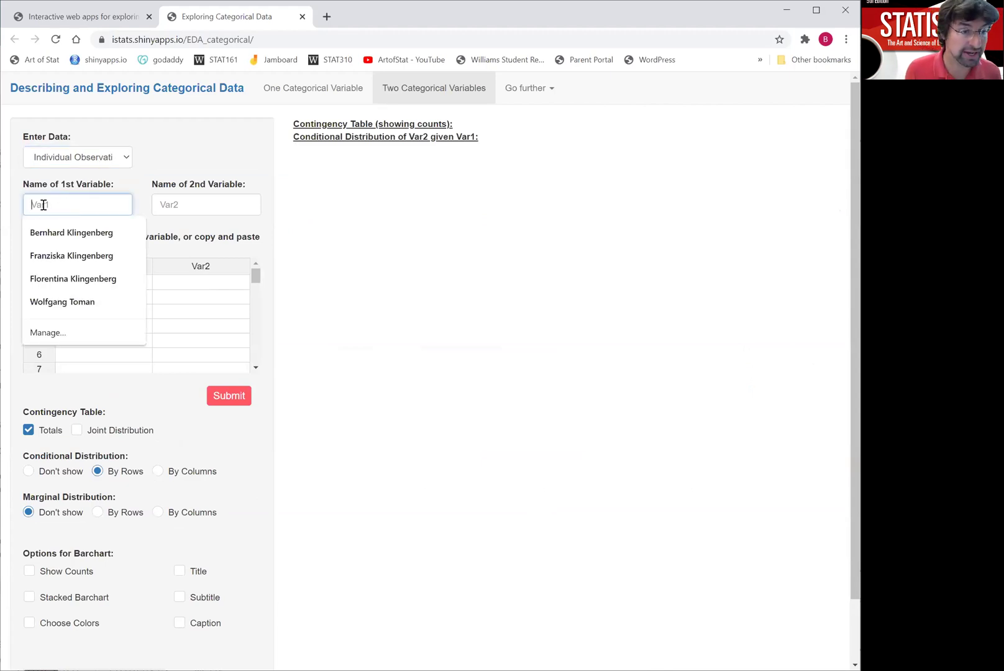
{"action": "type", "text": "Sex"}
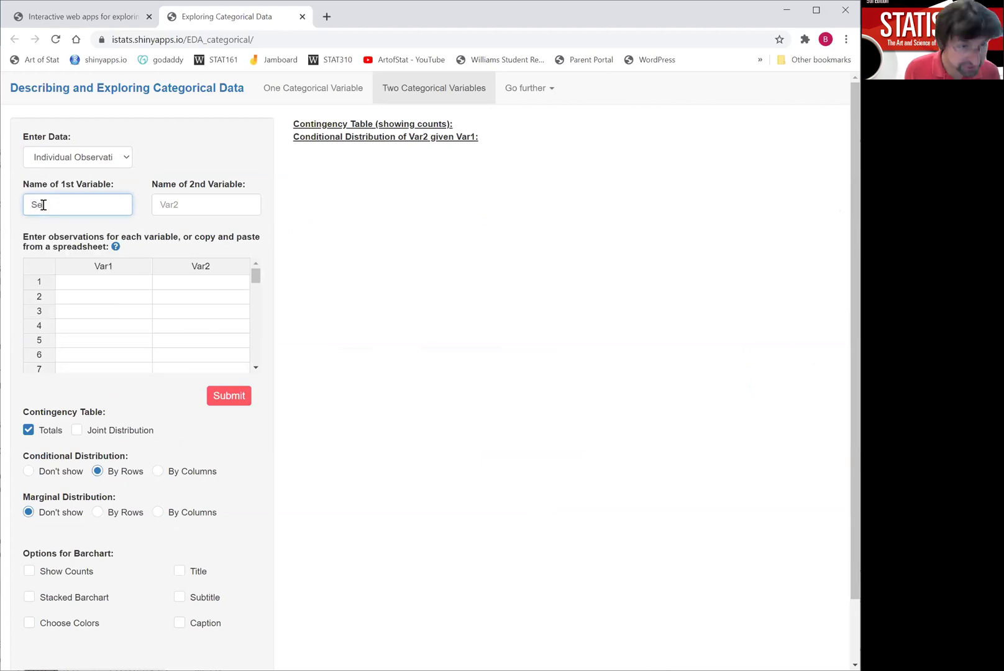
{"action": "left_click", "coordinate": [207, 205]}
{"action": "type", "text": "H"}
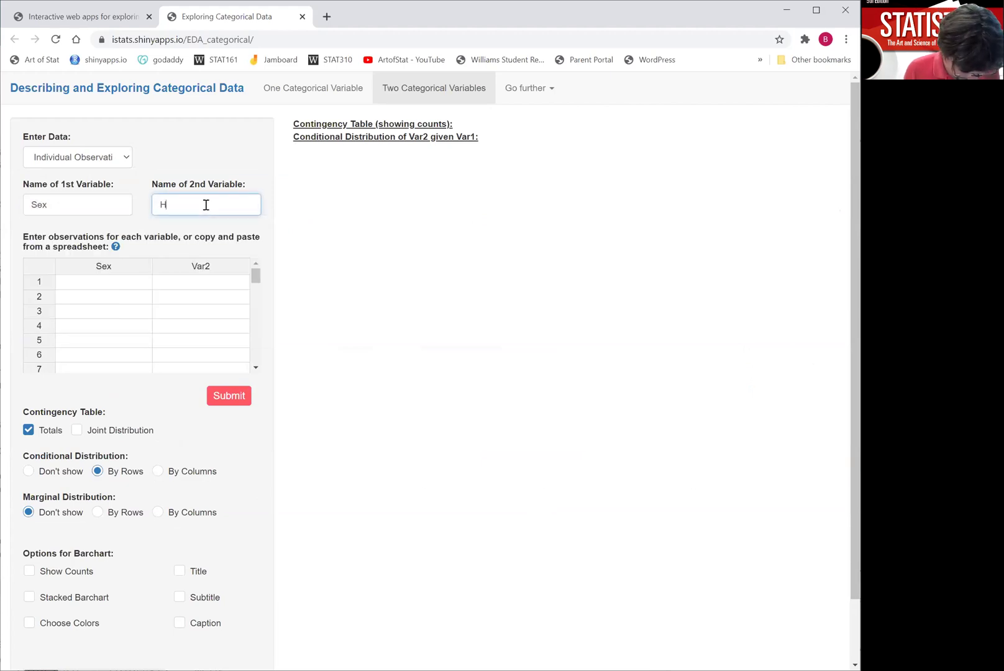
{"action": "type", "text": "appiness"}
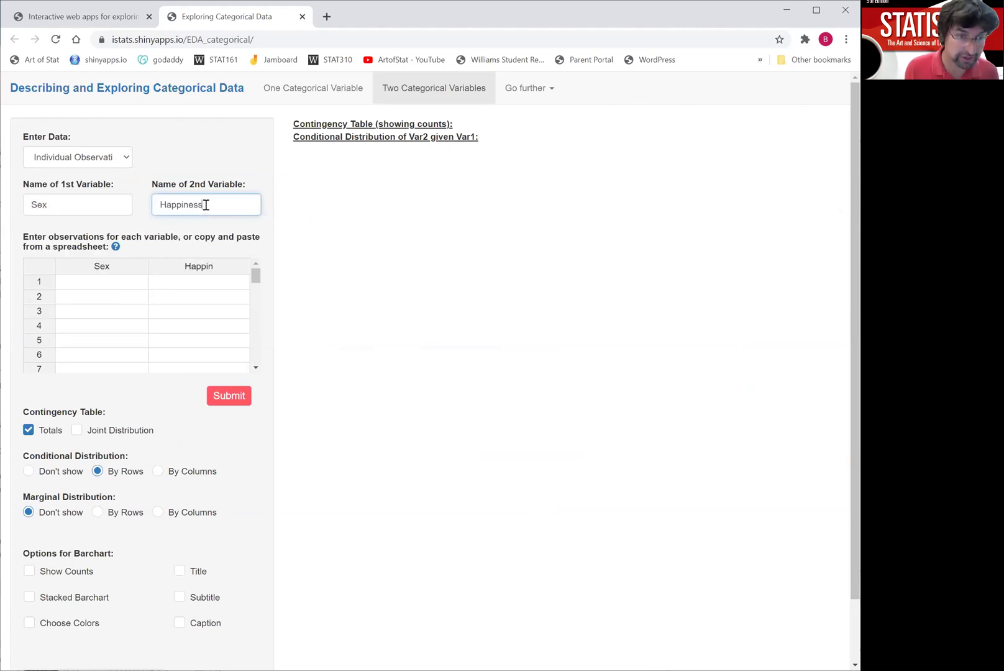
Paste the copied observations into the grid from the first Sex cell and submit
{"action": "left_click", "coordinate": [112, 267]}
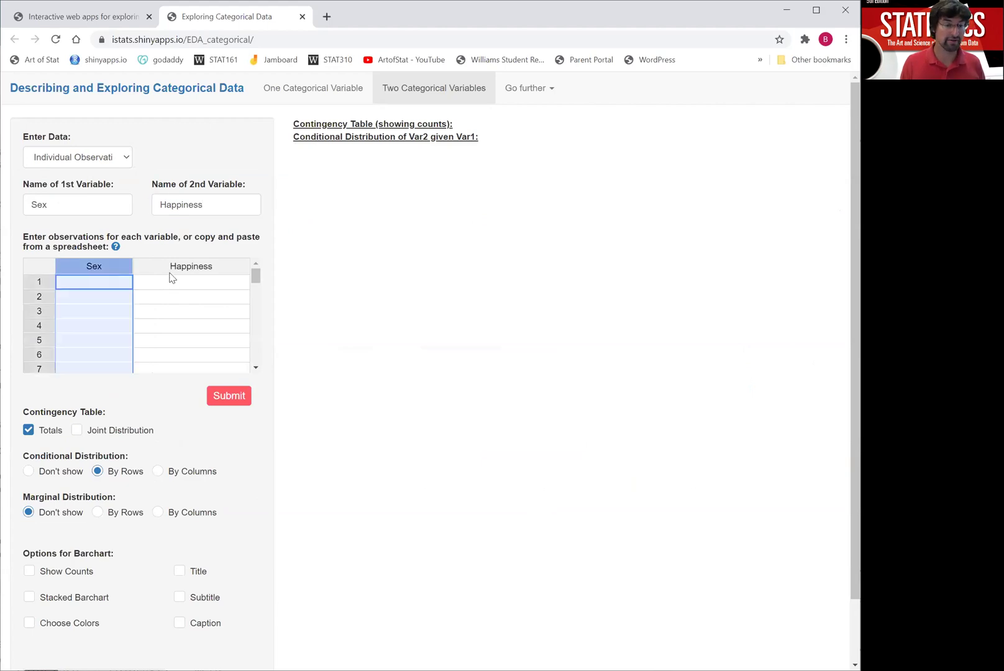
{"action": "left_click", "coordinate": [171, 269]}
{"action": "left_click", "coordinate": [113, 282]}
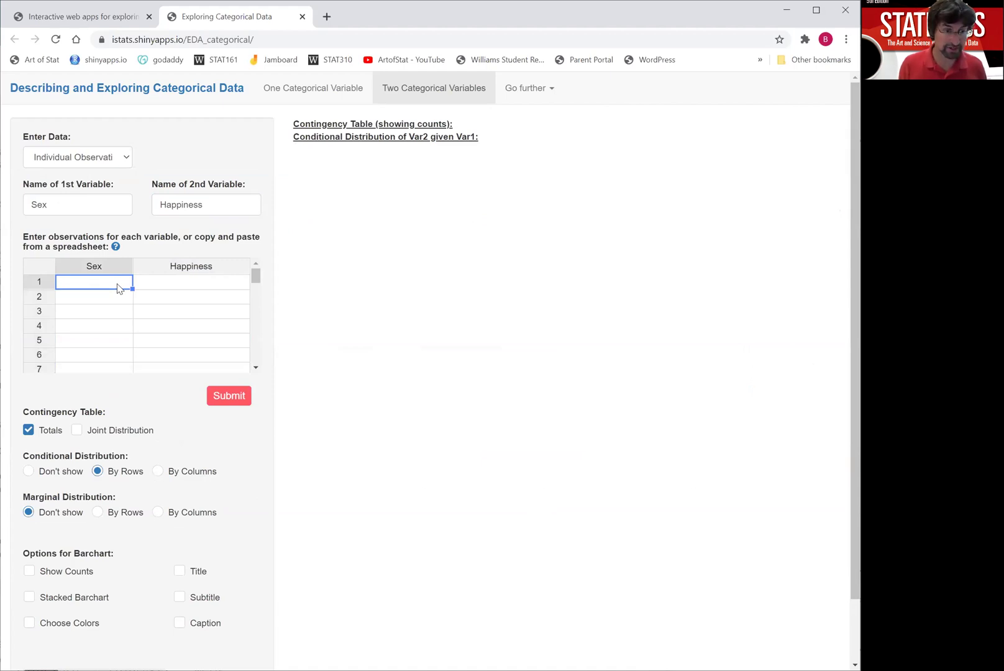
{"action": "key", "text": "ctrl+v"}
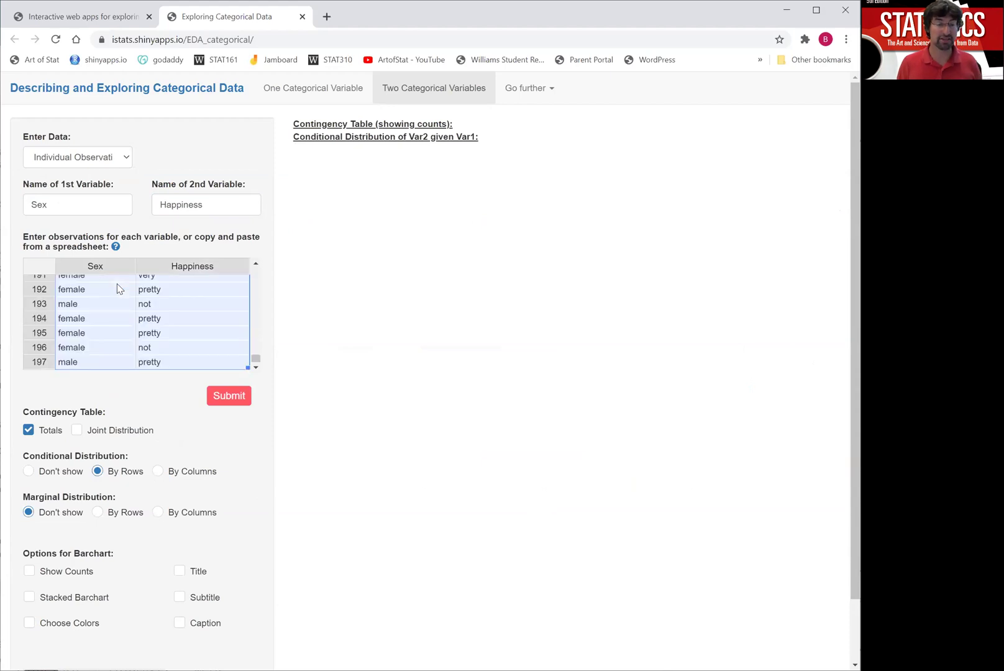
{"action": "left_click", "coordinate": [245, 321]}
{"action": "left_click_drag", "start_coordinate": [256, 359], "coordinate": [267, 271]}
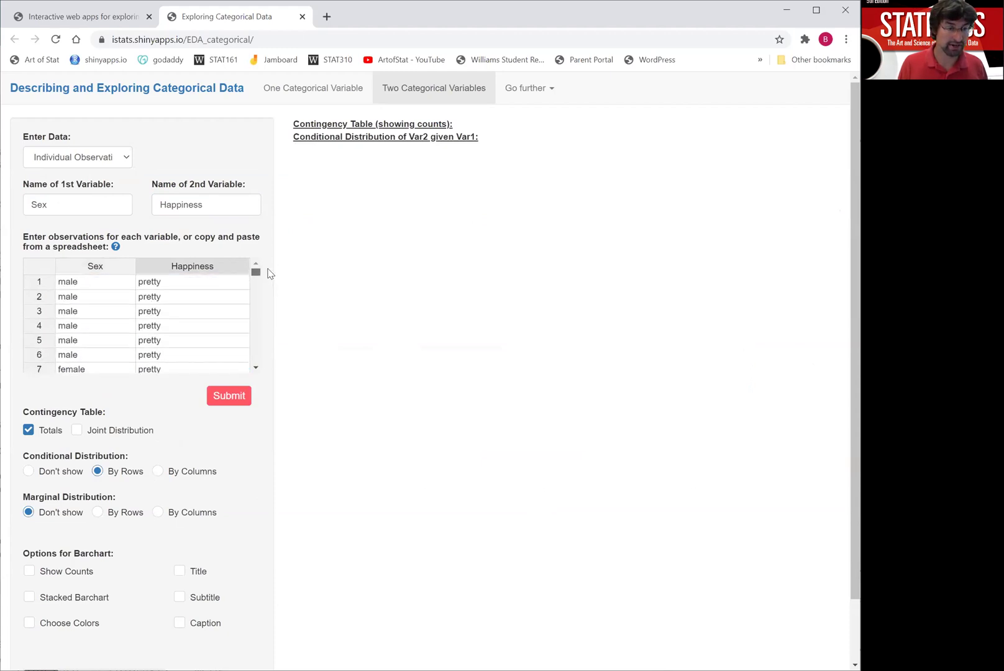
{"action": "left_click", "coordinate": [227, 401]}
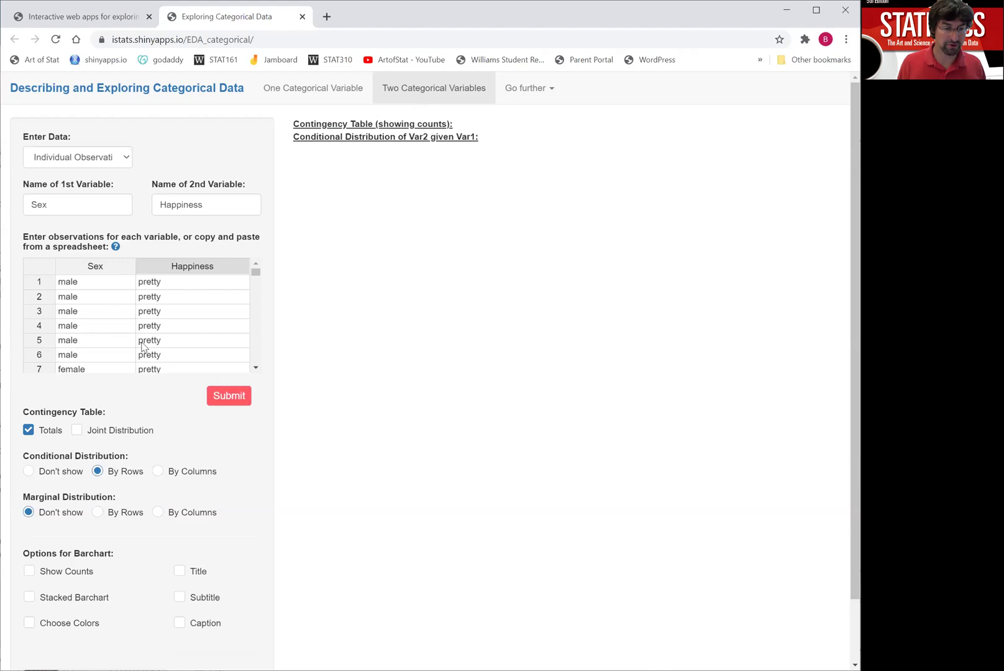
Generate the Sex-by-Happiness counts table and barchart, then turn off Totals
{"action": "left_click", "coordinate": [233, 400]}
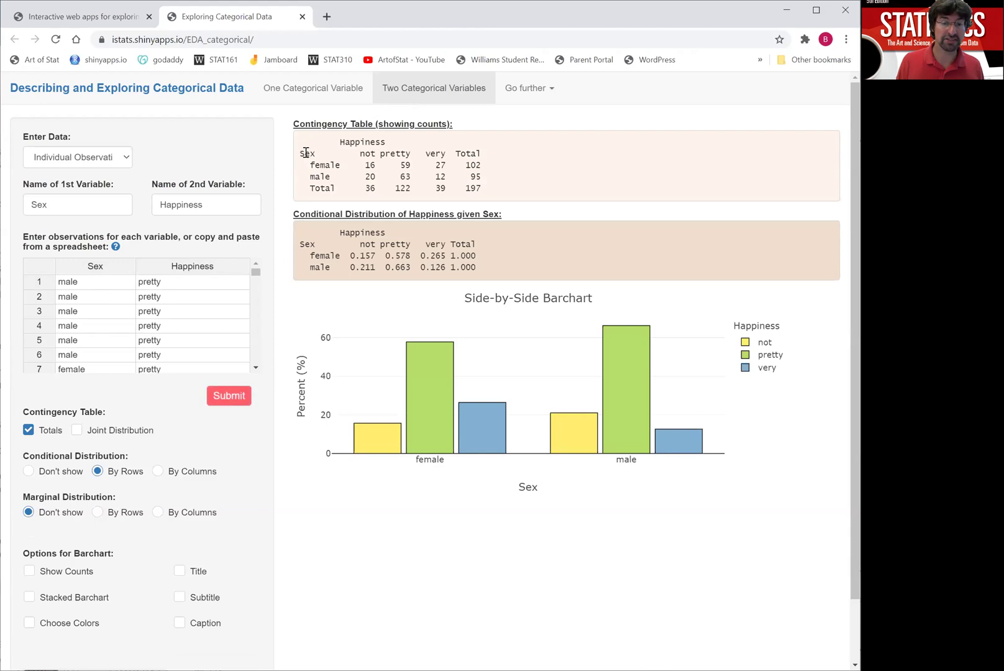
{"action": "left_click_drag", "start_coordinate": [301, 153], "coordinate": [447, 154]}
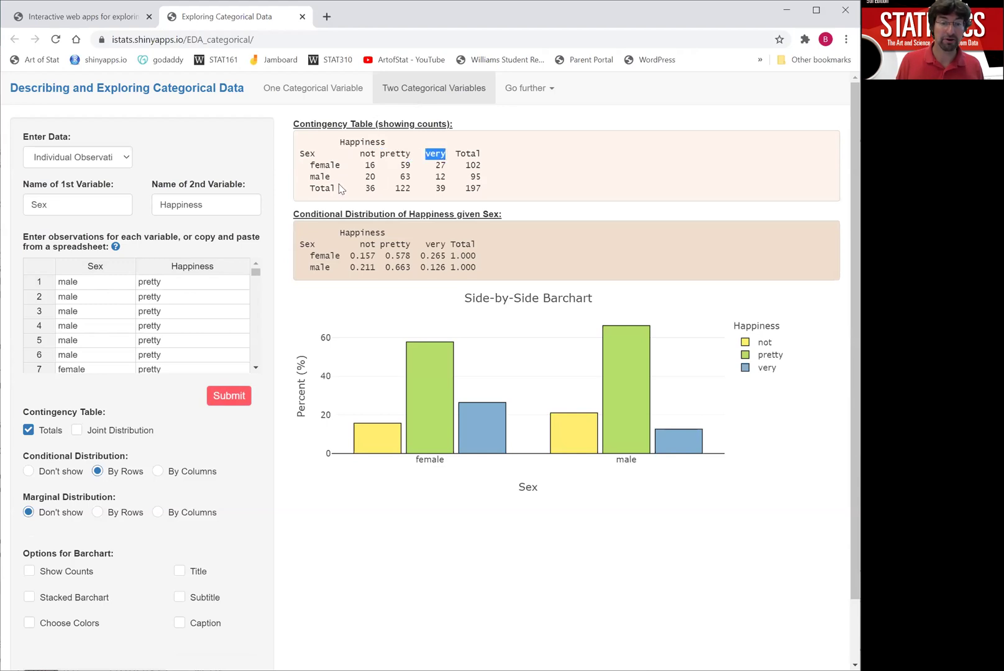
{"action": "left_click_drag", "start_coordinate": [310, 189], "coordinate": [488, 195]}
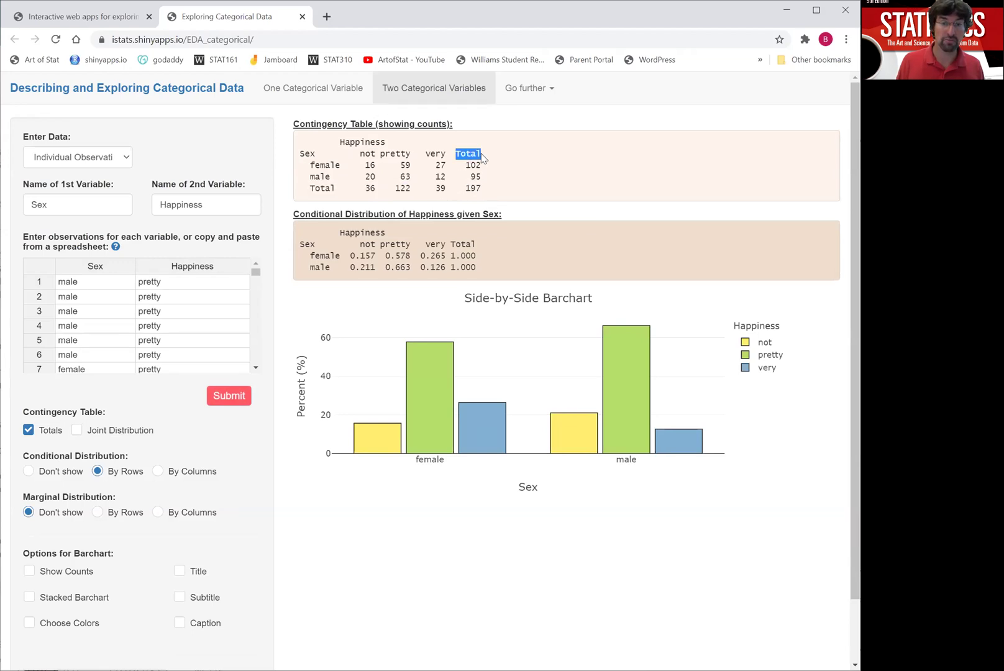
{"action": "left_click", "coordinate": [50, 431]}
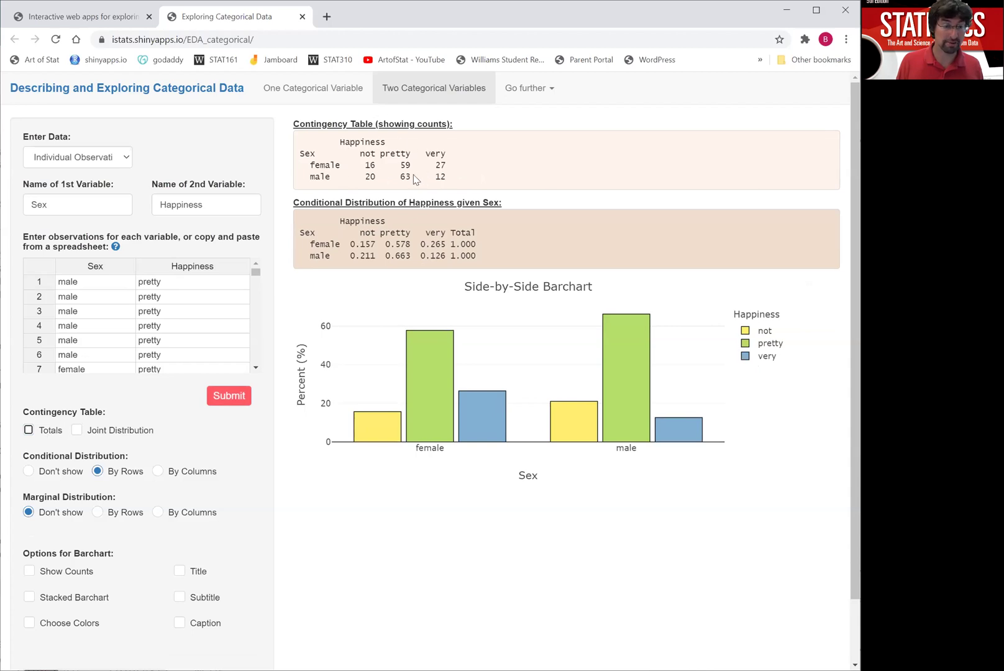
Turn Totals back on and highlight totals 197, 102, 36 and the female not count 16
{"action": "left_click", "coordinate": [54, 432]}
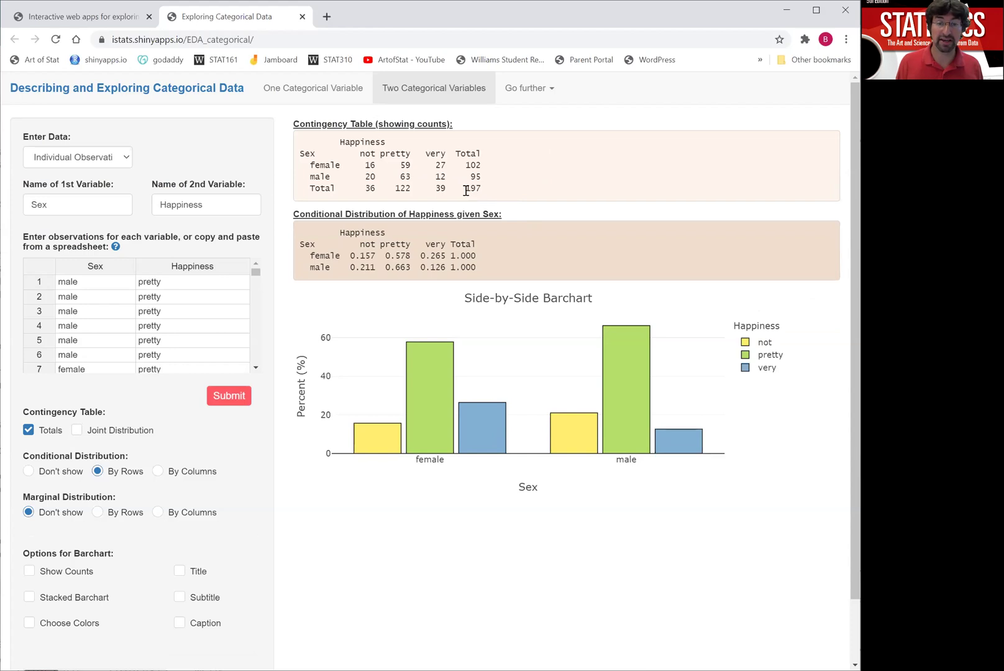
{"action": "left_click_drag", "start_coordinate": [464, 190], "coordinate": [482, 190]}
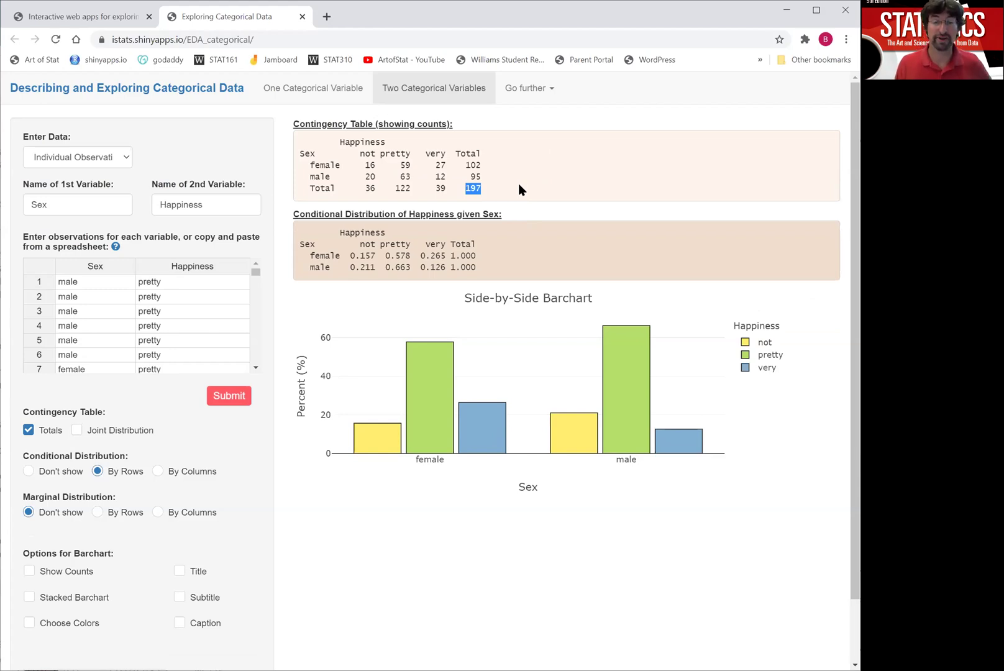
{"action": "left_click", "coordinate": [530, 180]}
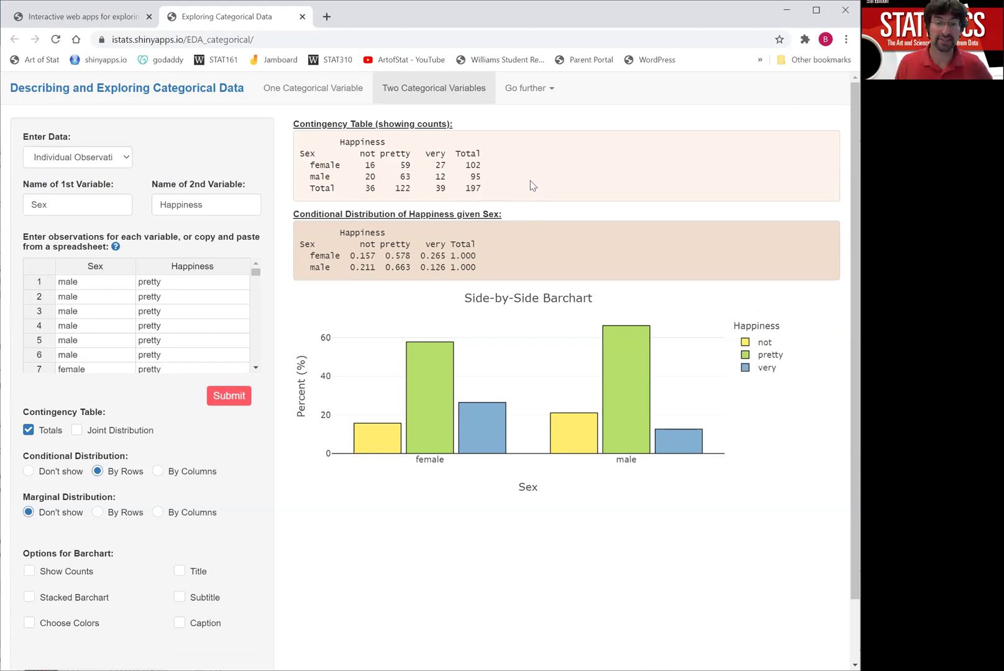
{"action": "left_click_drag", "start_coordinate": [465, 165], "coordinate": [483, 188]}
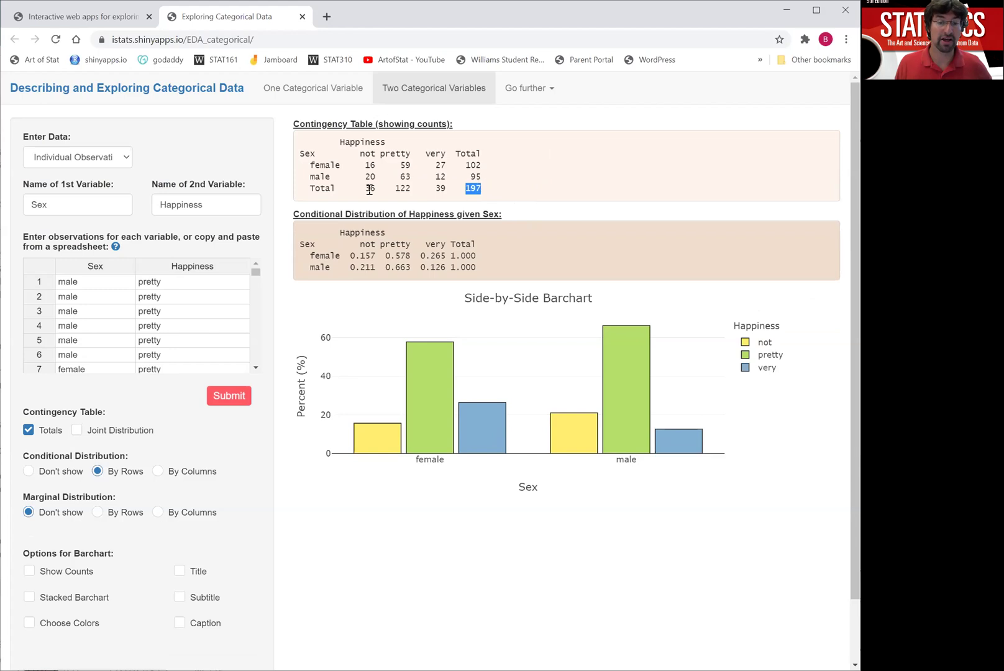
{"action": "left_click_drag", "start_coordinate": [365, 188], "coordinate": [448, 188]}
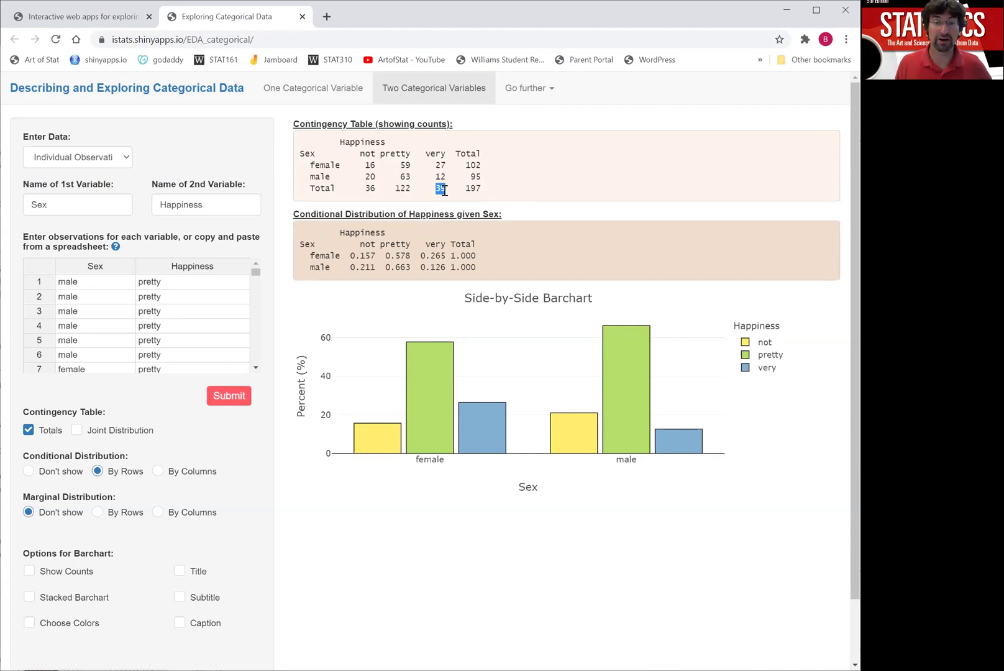
{"action": "left_click", "coordinate": [514, 183]}
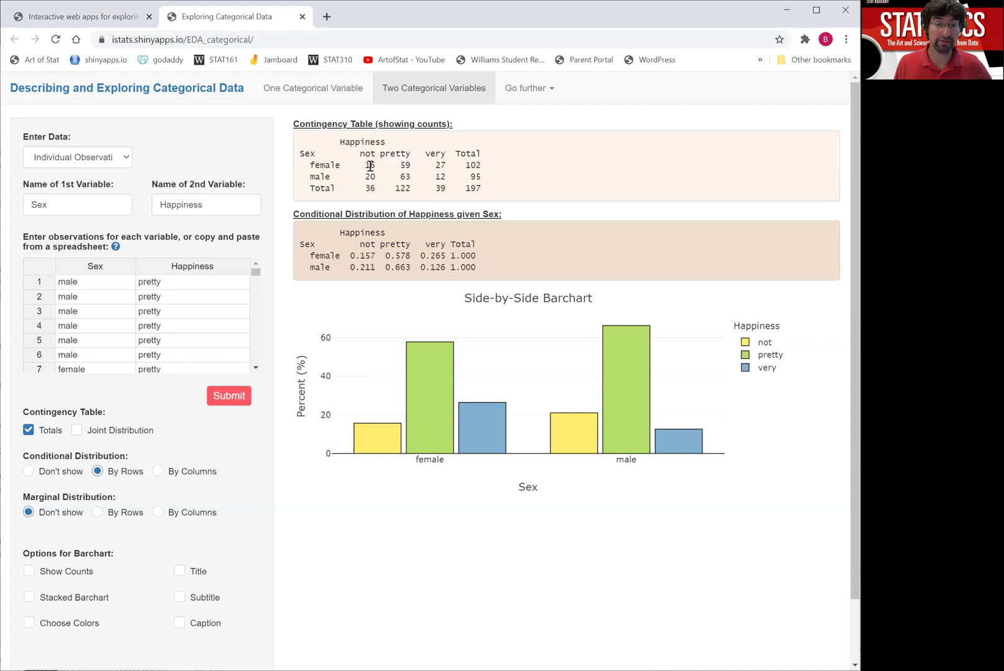
{"action": "left_click_drag", "start_coordinate": [364, 165], "coordinate": [376, 163]}
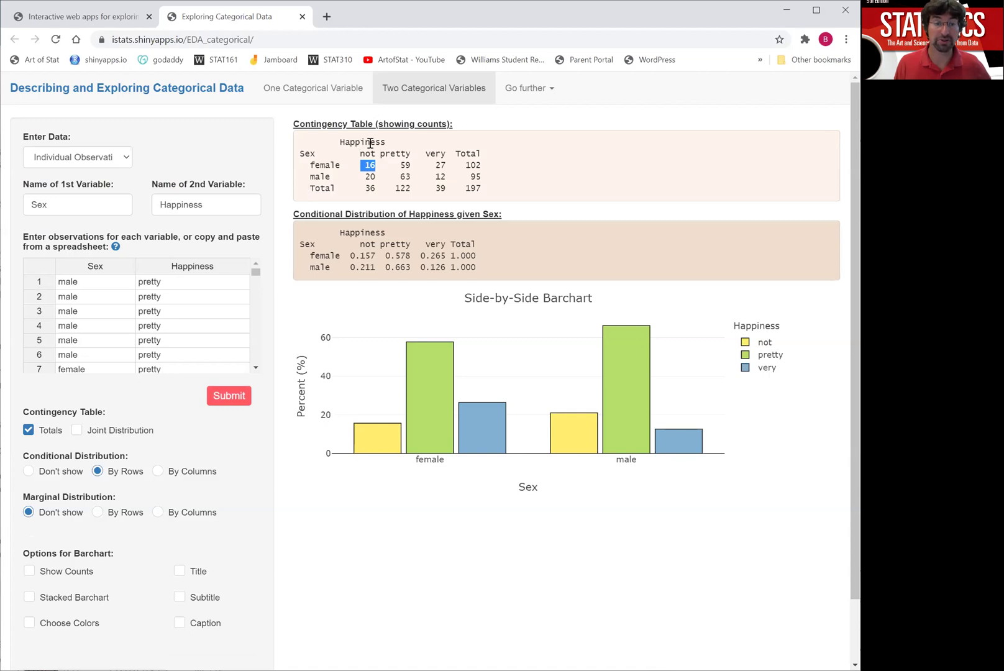
{"action": "left_click_drag", "start_coordinate": [365, 165], "coordinate": [377, 166]}
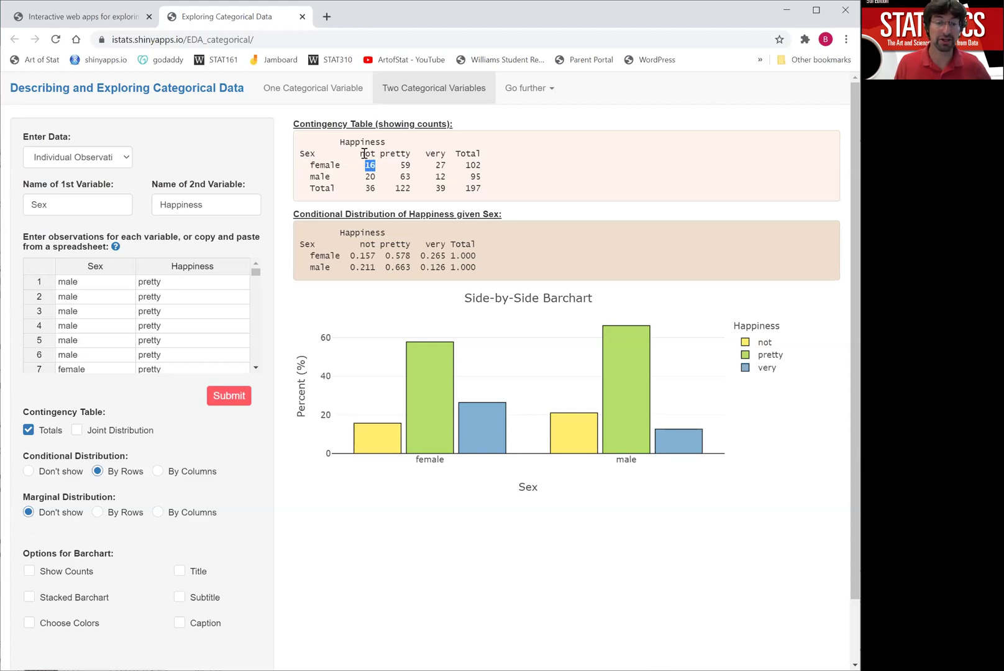
Highlight counts 63, 16 and 59, the male label, pretty header and grand total 197
{"action": "double_click", "coordinate": [401, 177]}
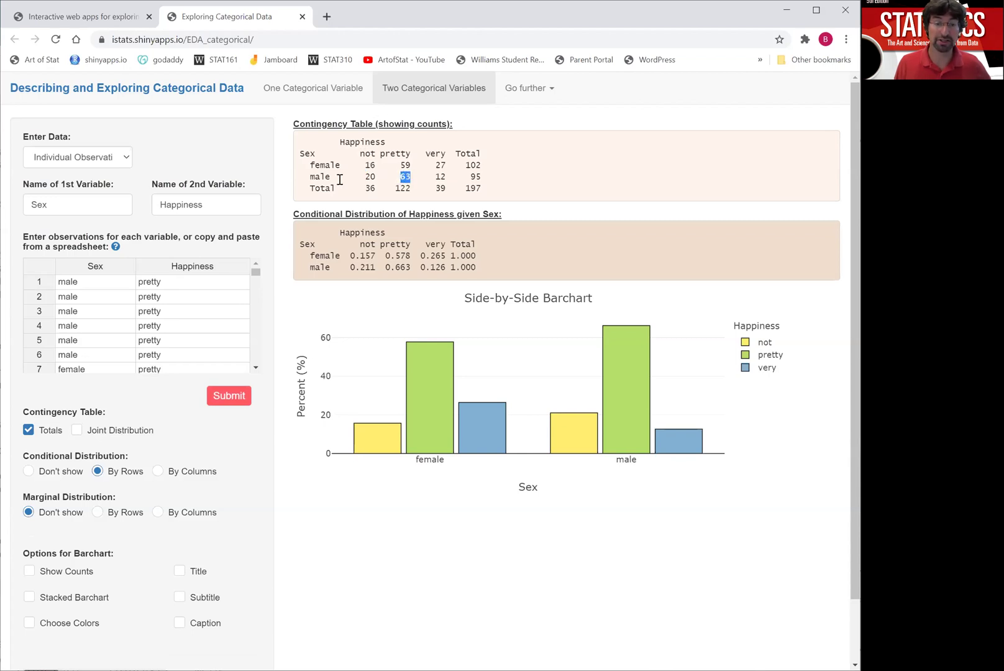
{"action": "double_click", "coordinate": [314, 177]}
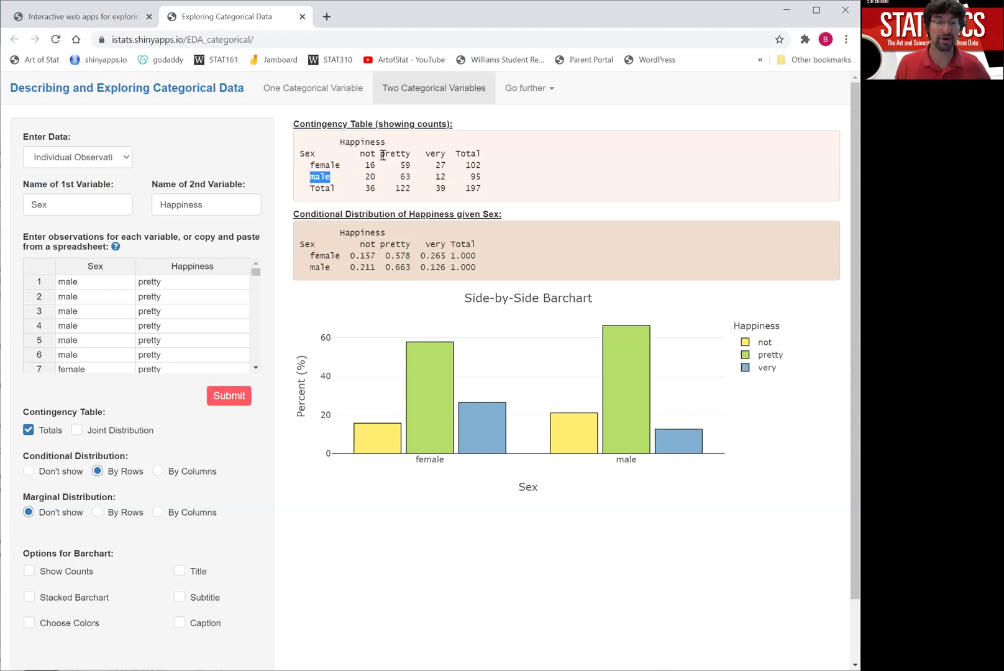
{"action": "double_click", "coordinate": [382, 154]}
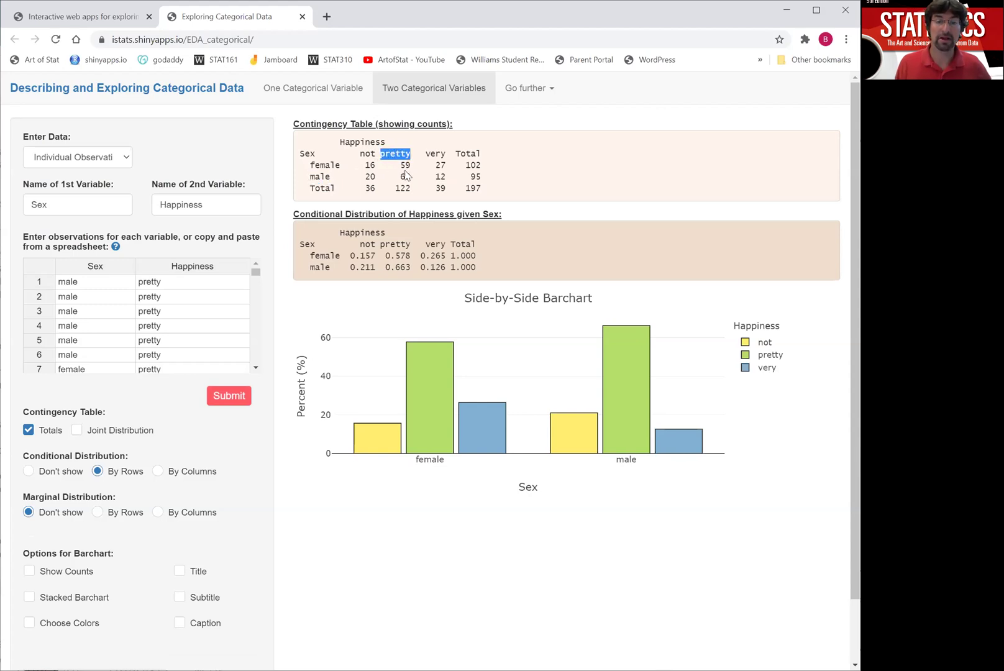
{"action": "left_click", "coordinate": [409, 175]}
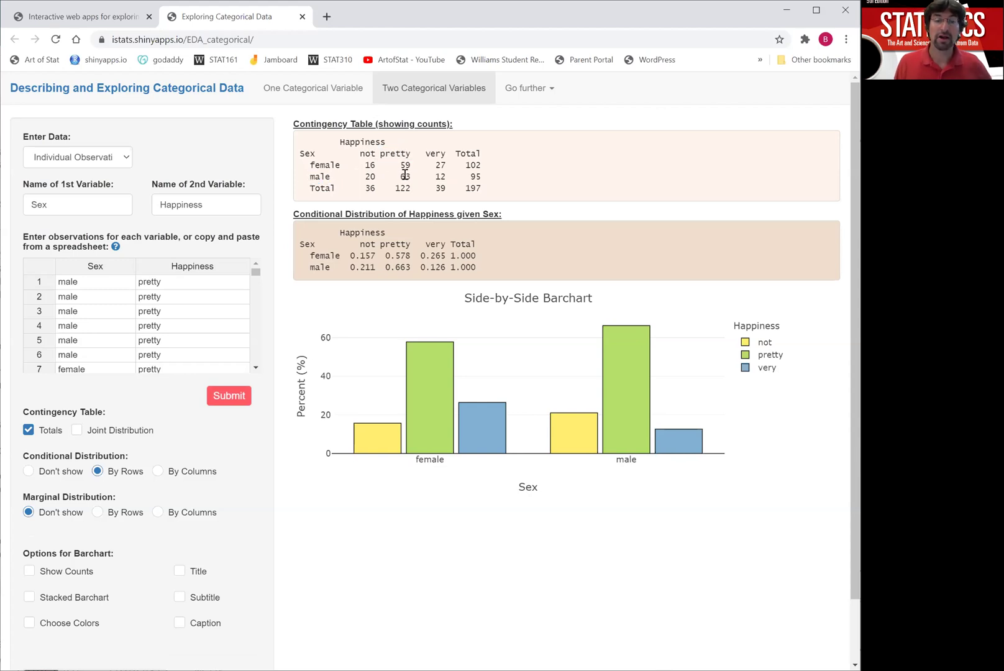
{"action": "double_click", "coordinate": [369, 165]}
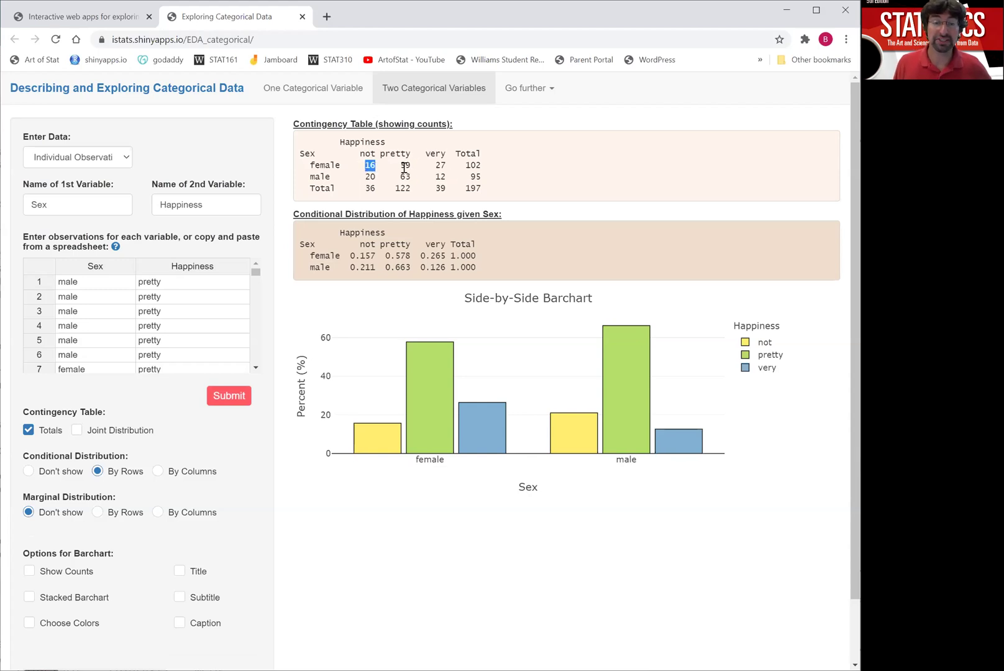
{"action": "left_click", "coordinate": [377, 167]}
{"action": "double_click", "coordinate": [404, 165]}
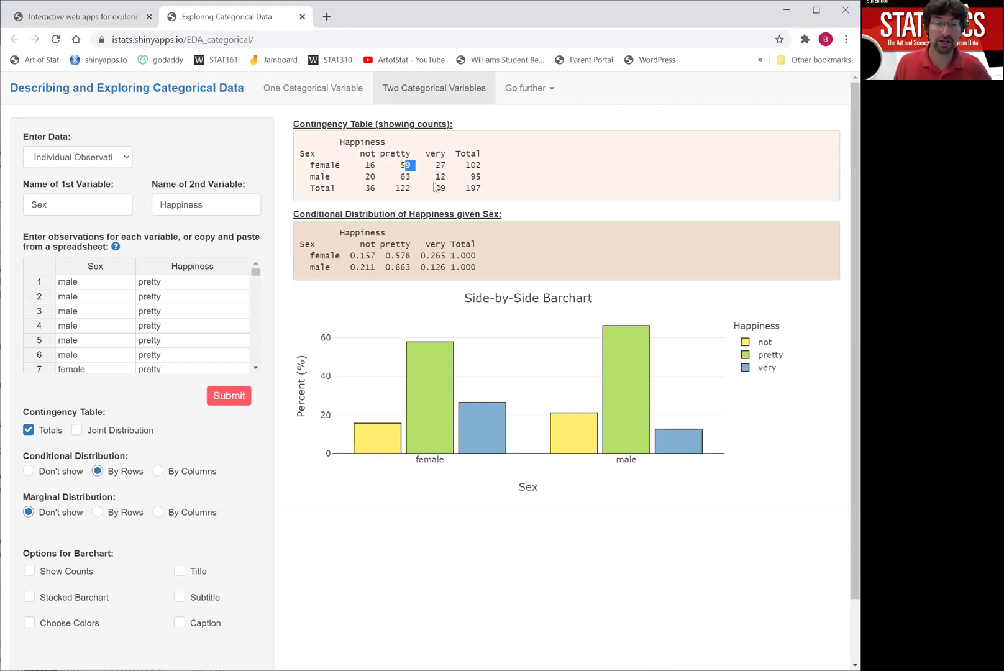
{"action": "left_click", "coordinate": [469, 187]}
{"action": "double_click", "coordinate": [473, 187]}
{"action": "left_click", "coordinate": [139, 433]}
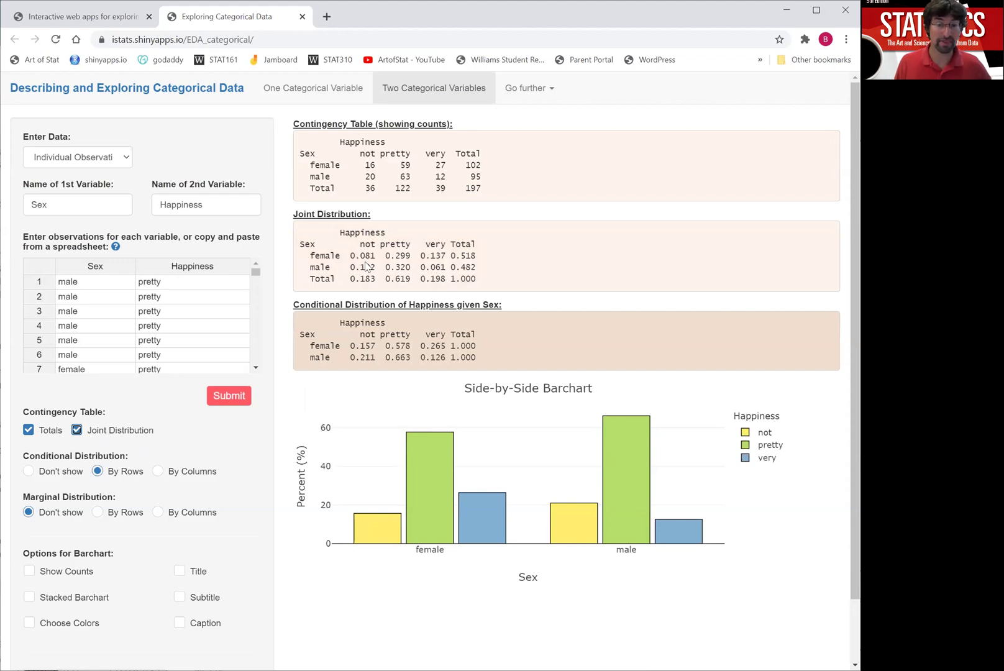
{"action": "left_click_drag", "start_coordinate": [346, 255], "coordinate": [375, 257]}
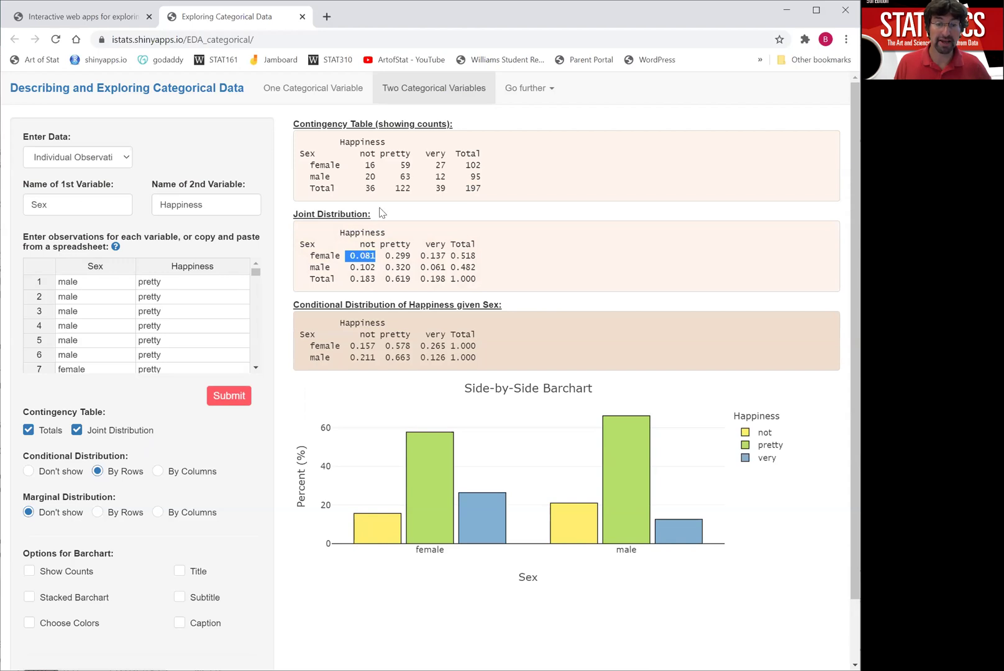
{"action": "left_click_drag", "start_coordinate": [364, 165], "coordinate": [380, 165]}
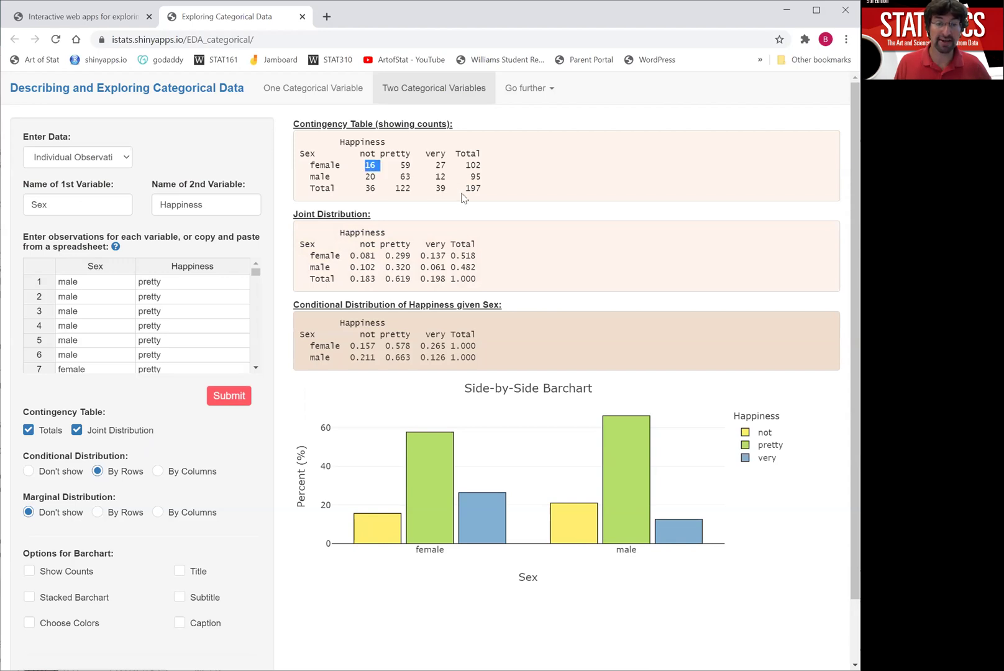
{"action": "left_click_drag", "start_coordinate": [463, 188], "coordinate": [481, 195]}
{"action": "left_click_drag", "start_coordinate": [349, 255], "coordinate": [376, 256]}
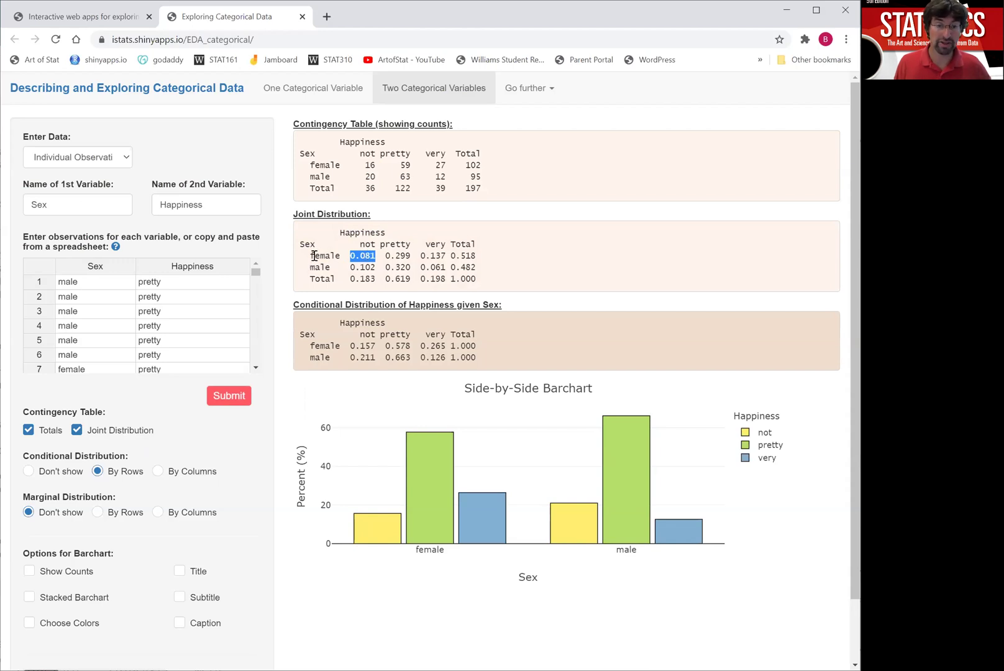
{"action": "left_click_drag", "start_coordinate": [304, 255], "coordinate": [415, 267]}
{"action": "left_click", "coordinate": [387, 266]}
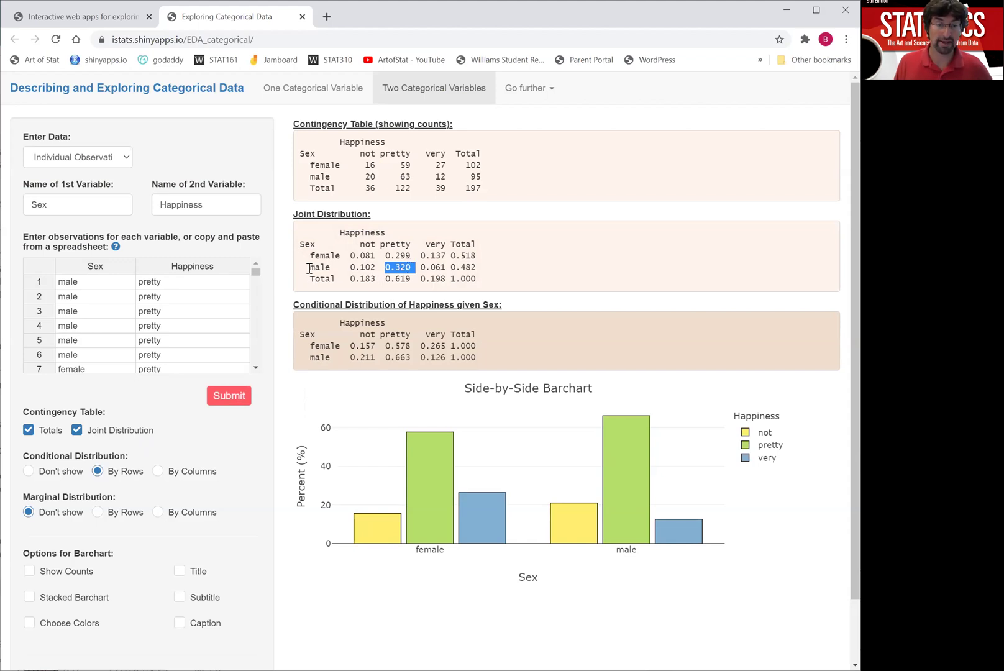
{"action": "double_click", "coordinate": [312, 267]}
{"action": "double_click", "coordinate": [389, 244]}
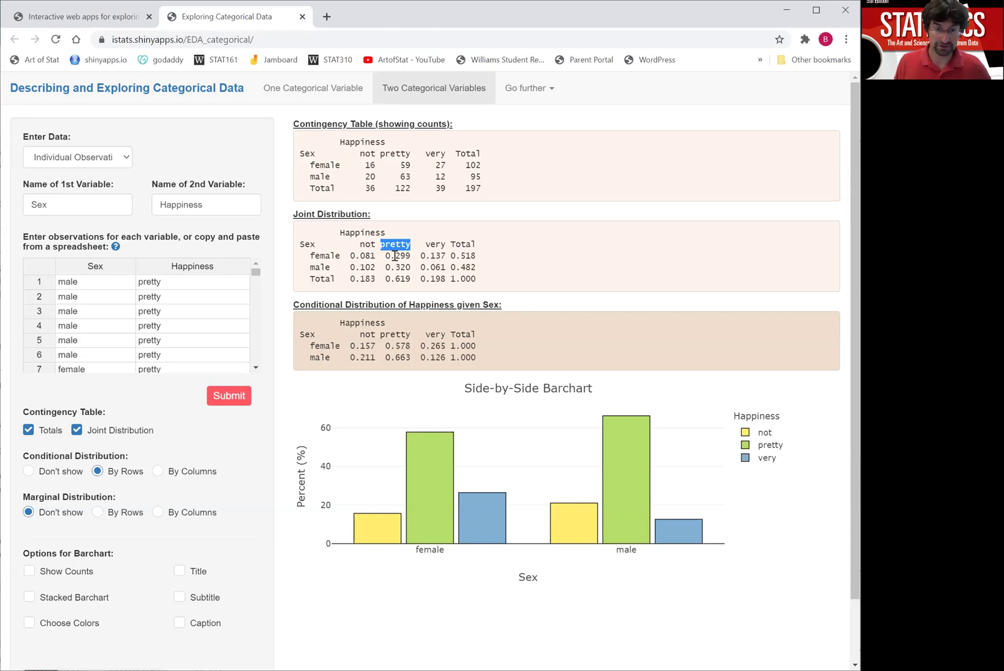
{"action": "left_click_drag", "start_coordinate": [346, 257], "coordinate": [423, 282]}
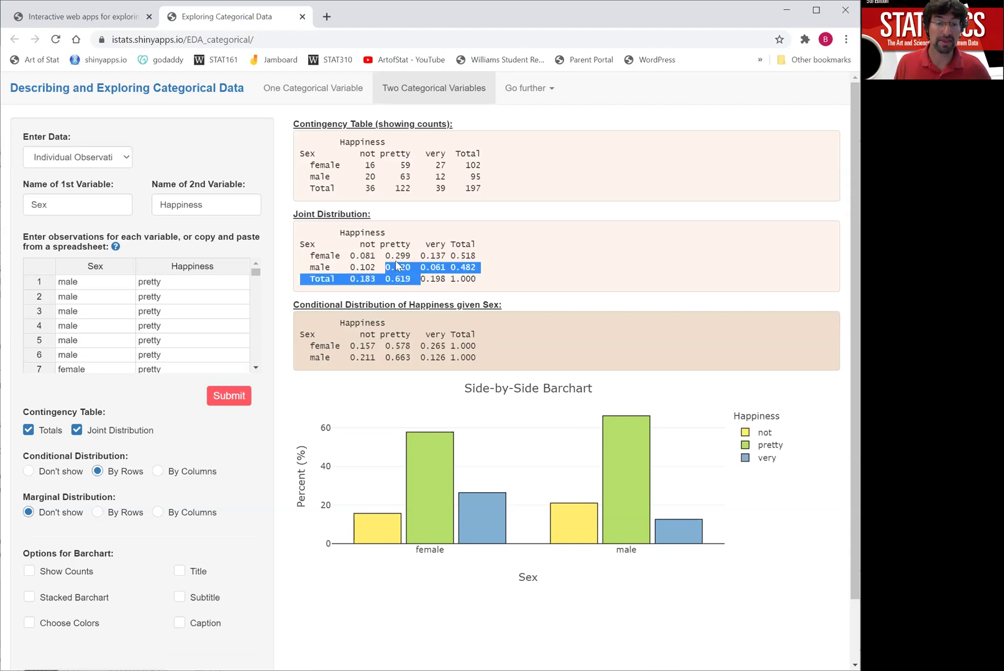
{"action": "left_click", "coordinate": [398, 266]}
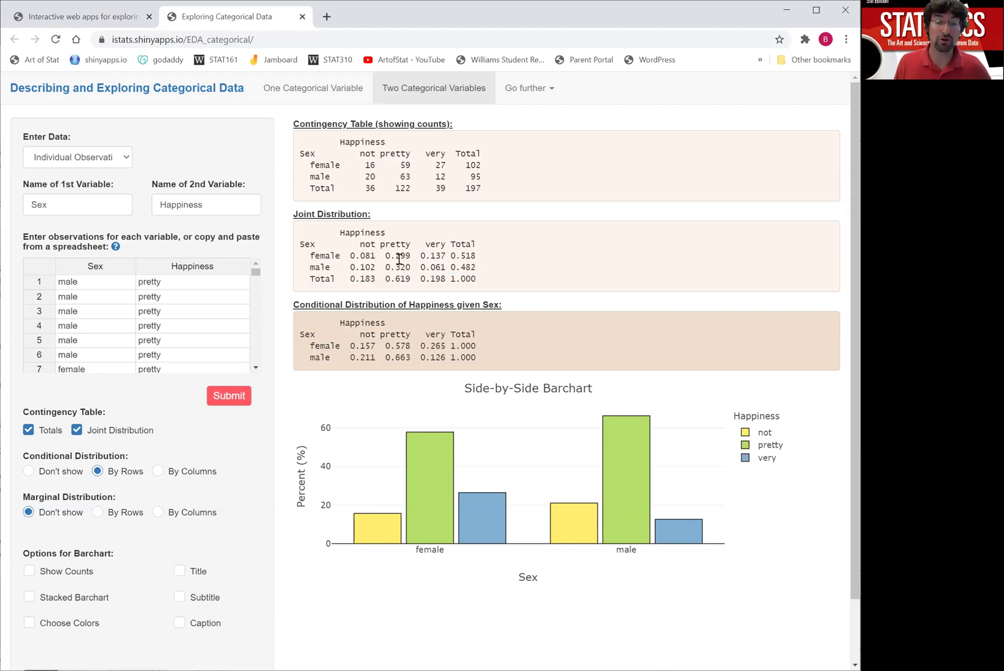
Hide the Joint Distribution table and highlight the female count 16 and row total 102
{"action": "left_click", "coordinate": [129, 433]}
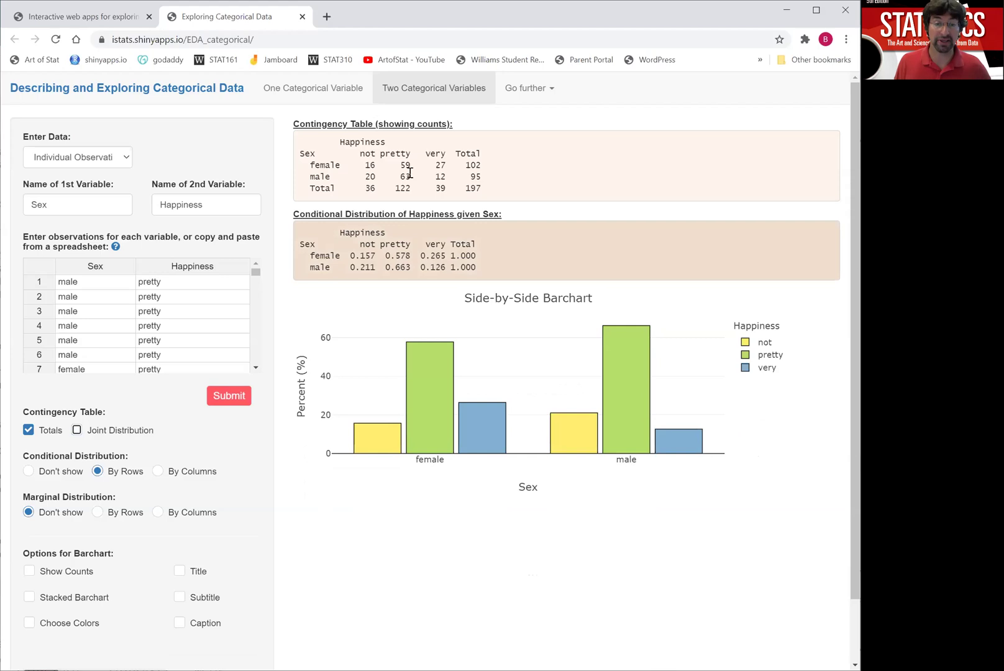
{"action": "left_click_drag", "start_coordinate": [305, 165], "coordinate": [491, 170]}
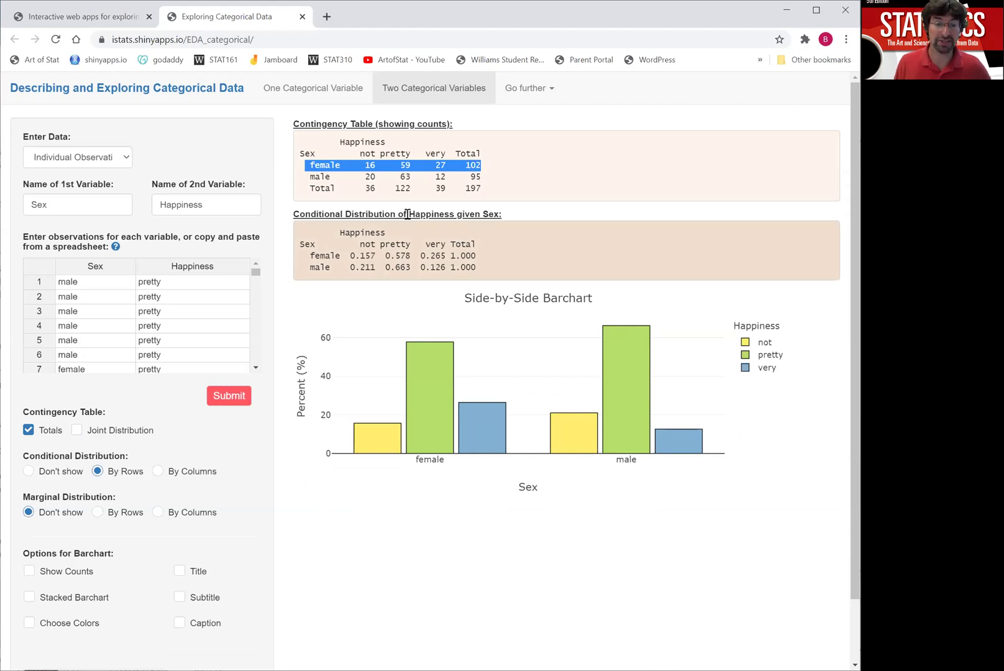
{"action": "left_click_drag", "start_coordinate": [407, 214], "coordinate": [503, 224]}
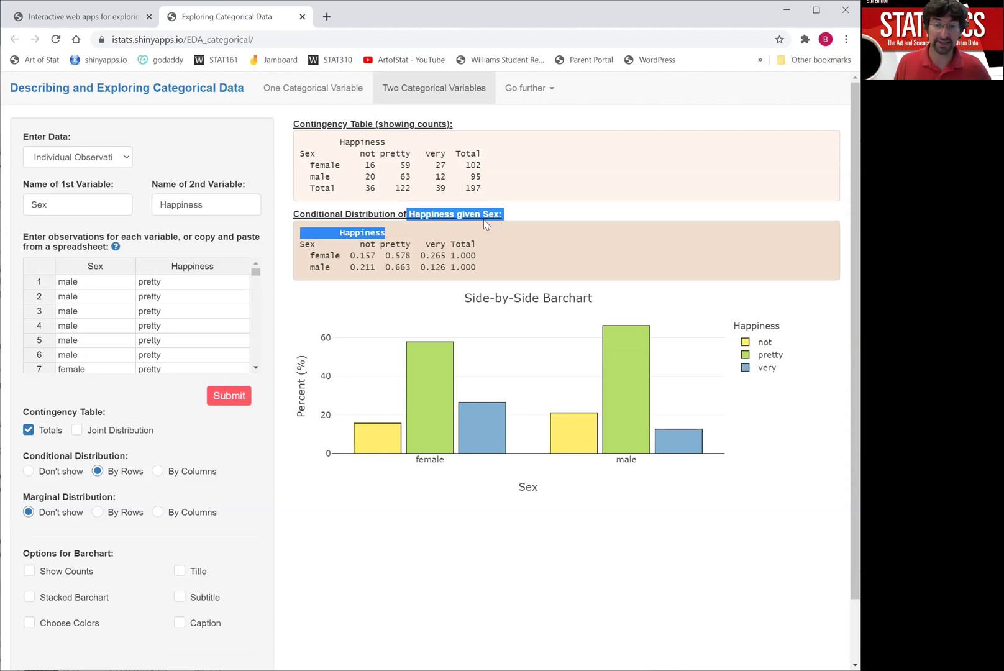
{"action": "left_click", "coordinate": [481, 215]}
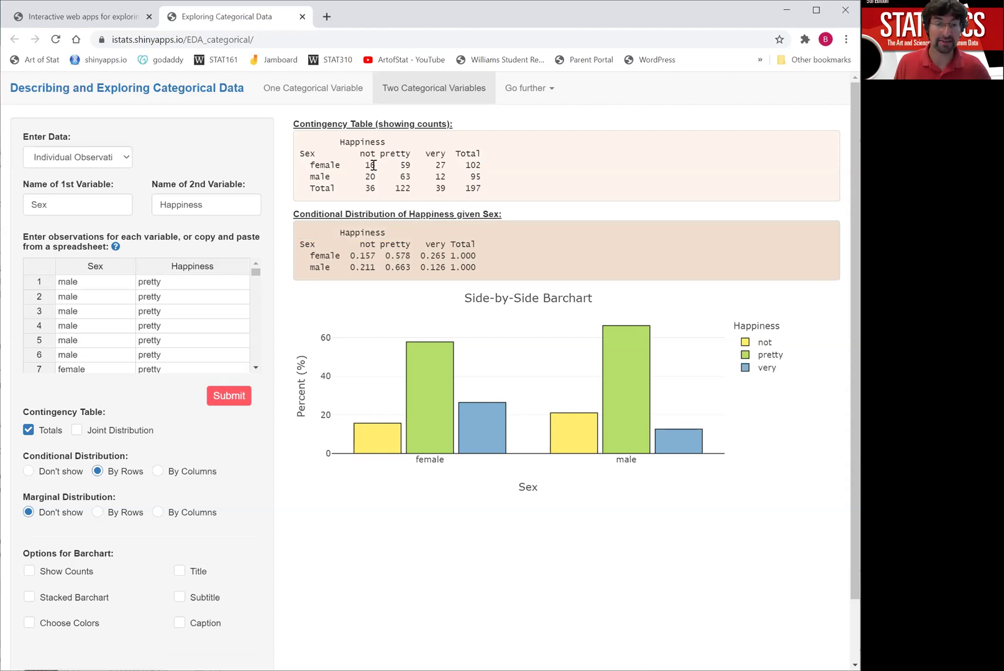
{"action": "left_click_drag", "start_coordinate": [365, 166], "coordinate": [376, 166]}
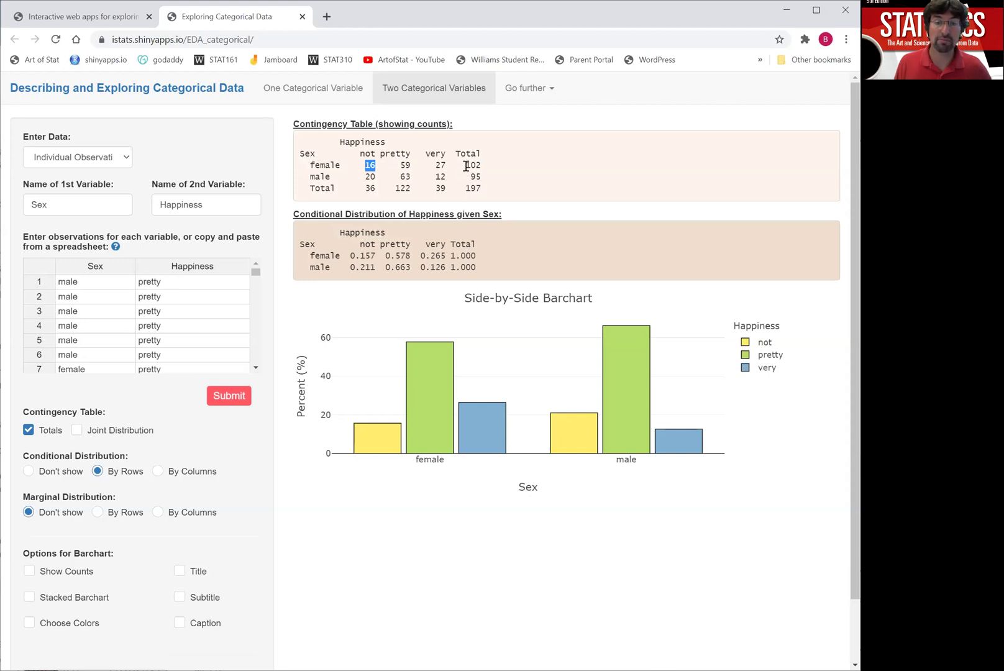
{"action": "left_click_drag", "start_coordinate": [465, 164], "coordinate": [483, 172]}
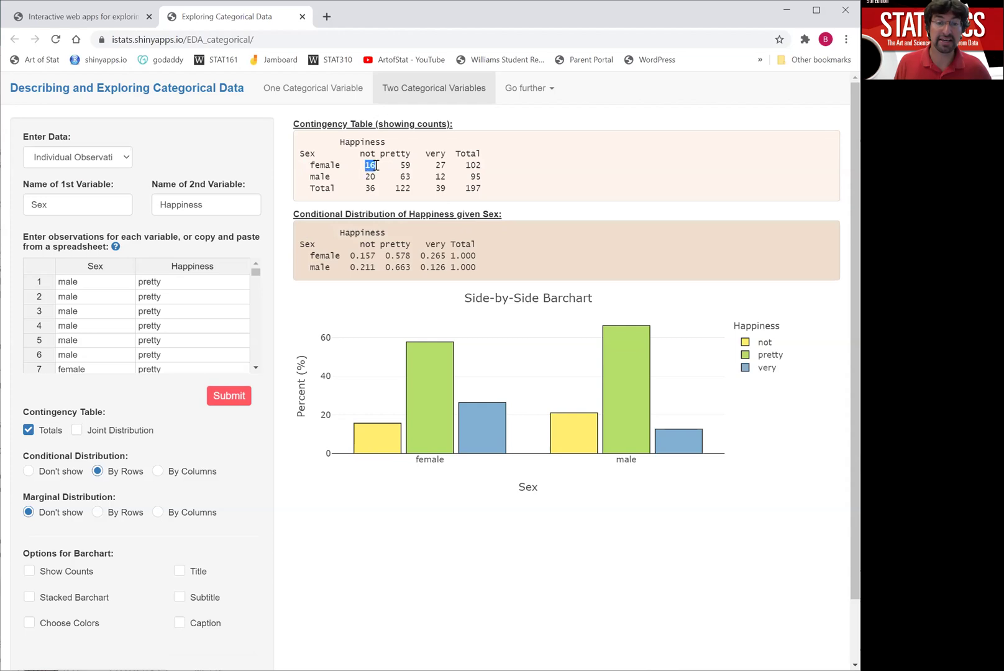
{"action": "left_click_drag", "start_coordinate": [463, 165], "coordinate": [482, 165]}
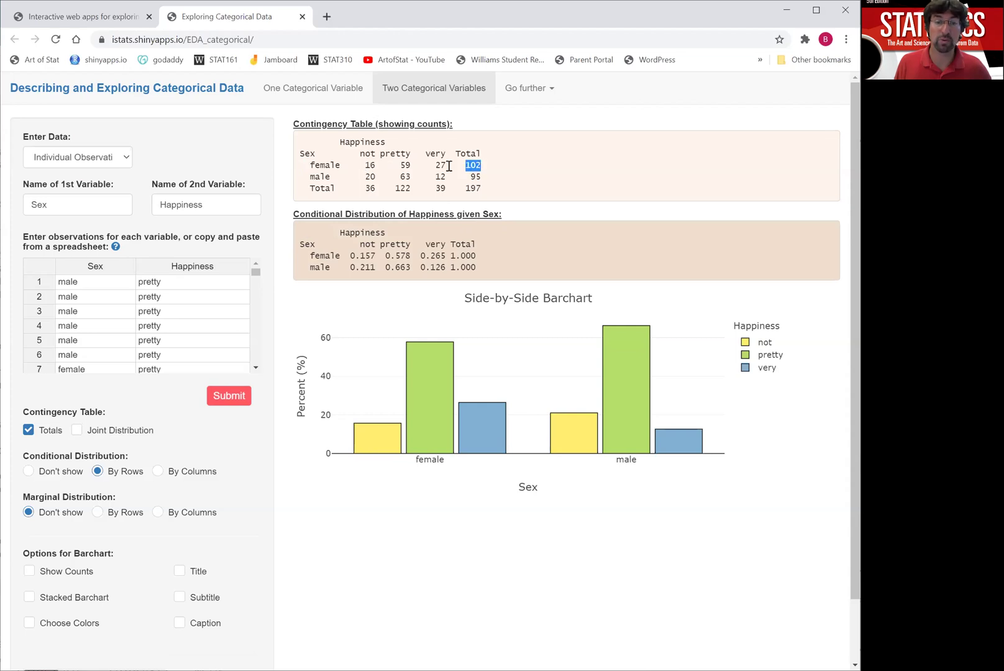
{"action": "left_click_drag", "start_coordinate": [365, 165], "coordinate": [376, 168]}
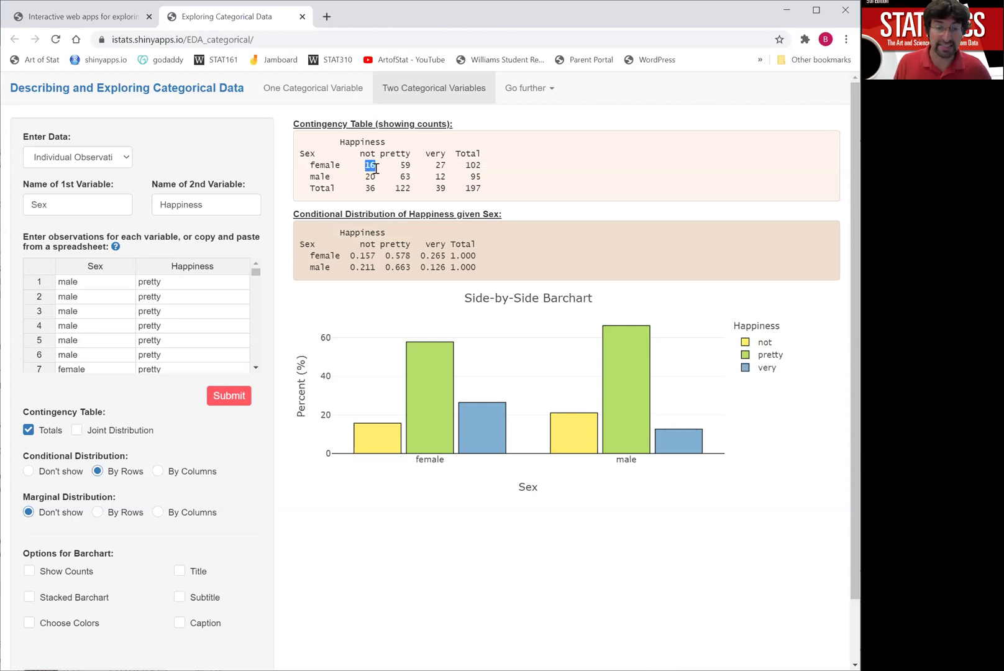
{"action": "left_click_drag", "start_coordinate": [464, 166], "coordinate": [482, 166]}
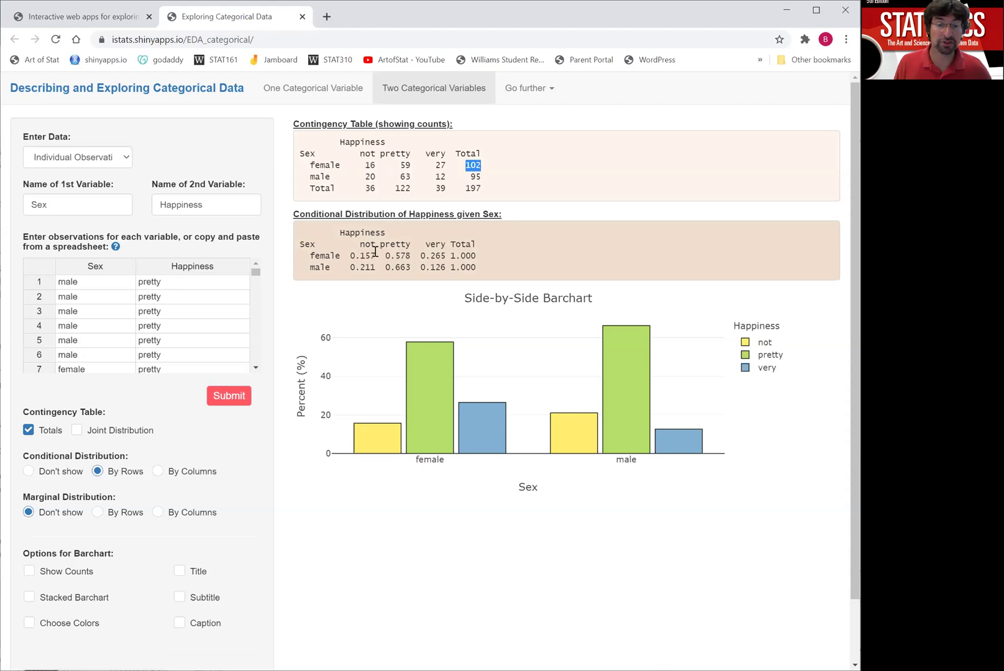
Highlight the female conditional proportions 0.157, 0.578, 0.265 and their 1.000 total
{"action": "left_click_drag", "start_coordinate": [349, 255], "coordinate": [375, 255]}
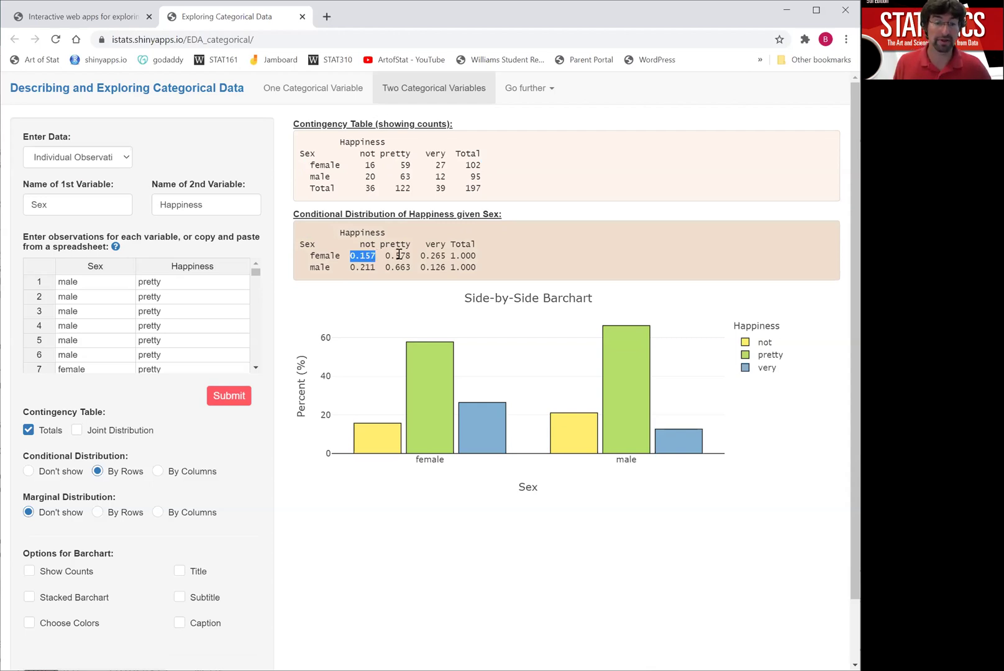
{"action": "left_click_drag", "start_coordinate": [385, 256], "coordinate": [412, 257]}
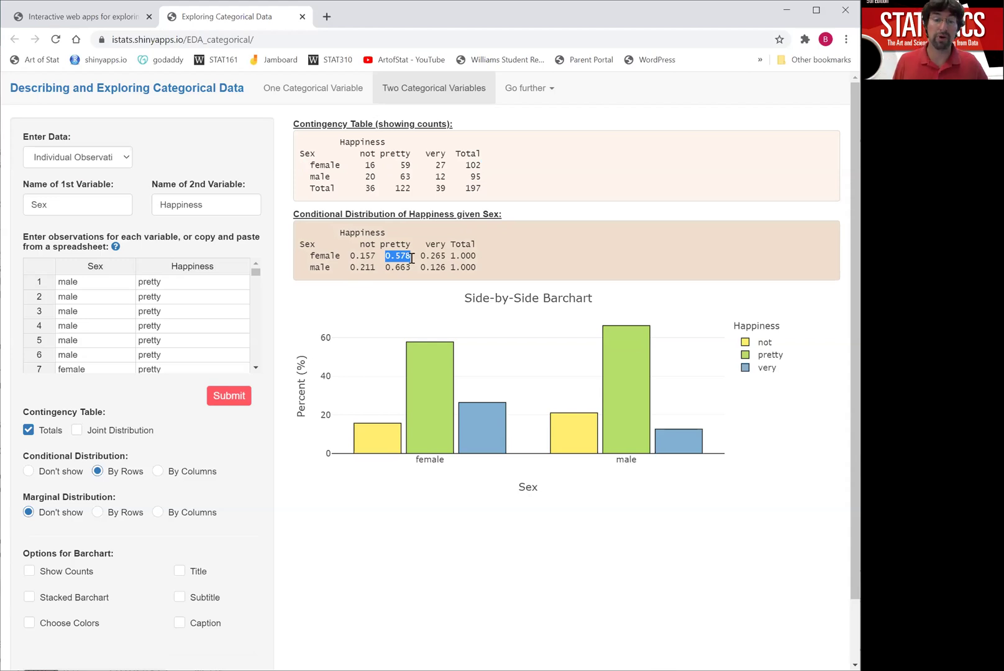
{"action": "left_click_drag", "start_coordinate": [420, 255], "coordinate": [447, 257]}
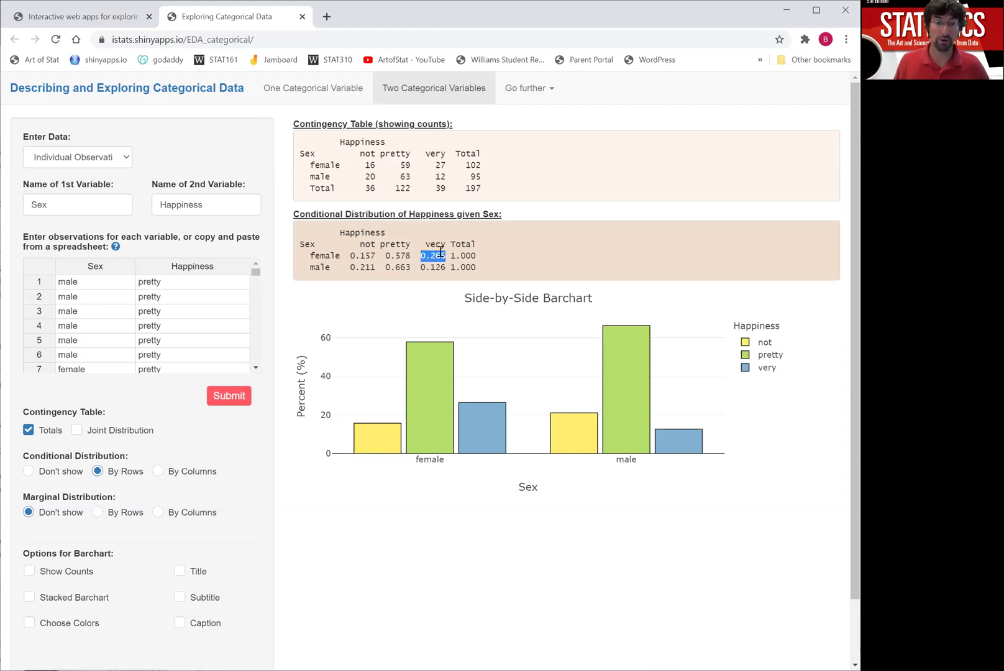
{"action": "left_click_drag", "start_coordinate": [344, 256], "coordinate": [448, 256]}
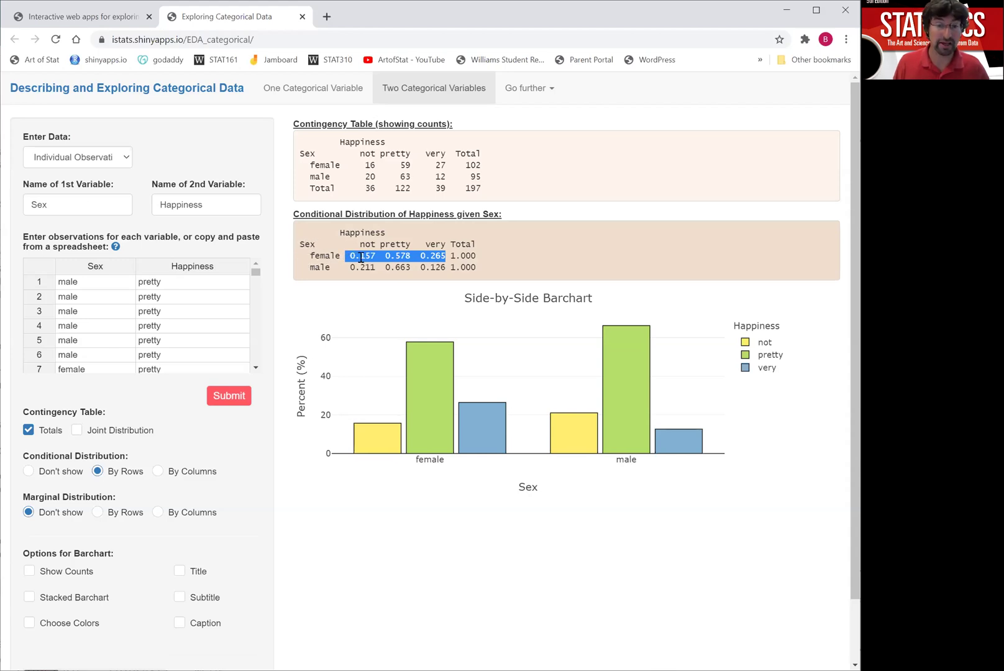
{"action": "left_click_drag", "start_coordinate": [451, 254], "coordinate": [467, 255]}
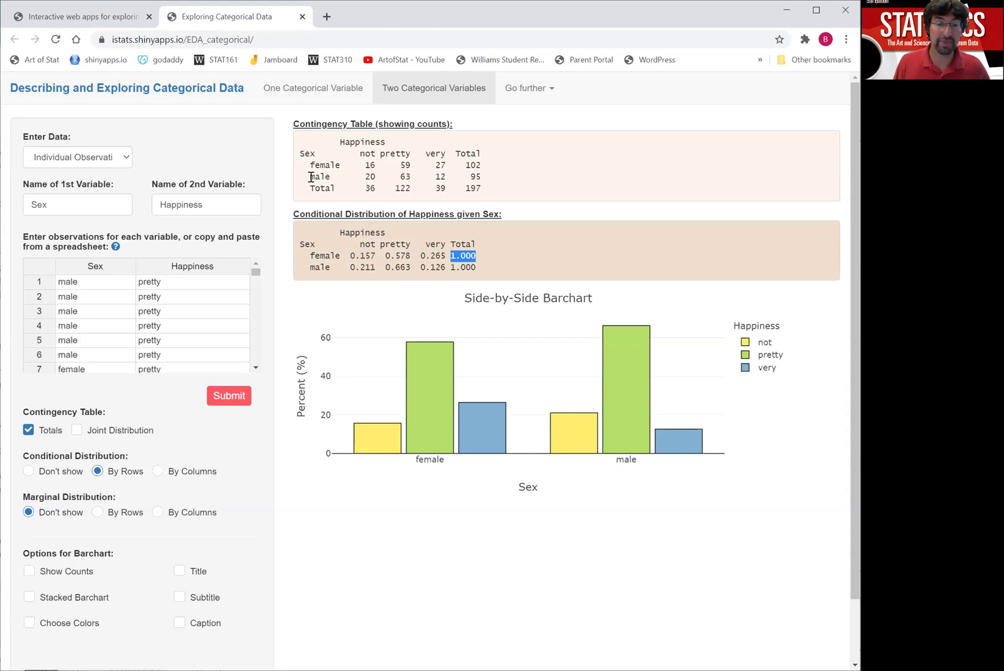
Highlight the male counts row and its proportions 0.663 pretty and 0.126 very
{"action": "left_click_drag", "start_coordinate": [311, 177], "coordinate": [487, 179]}
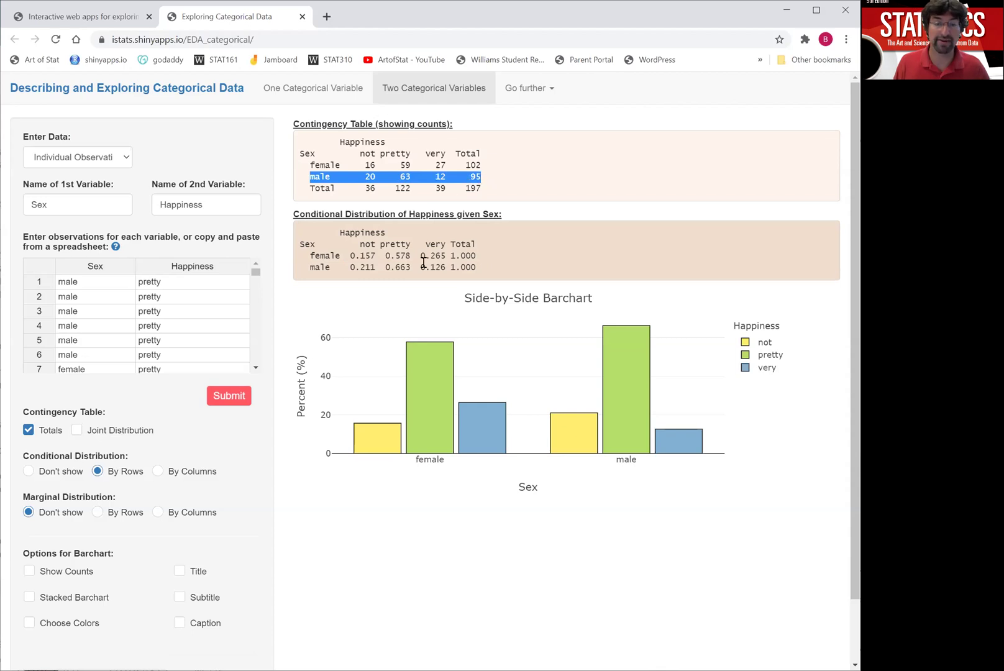
{"action": "left_click_drag", "start_coordinate": [309, 267], "coordinate": [477, 264]}
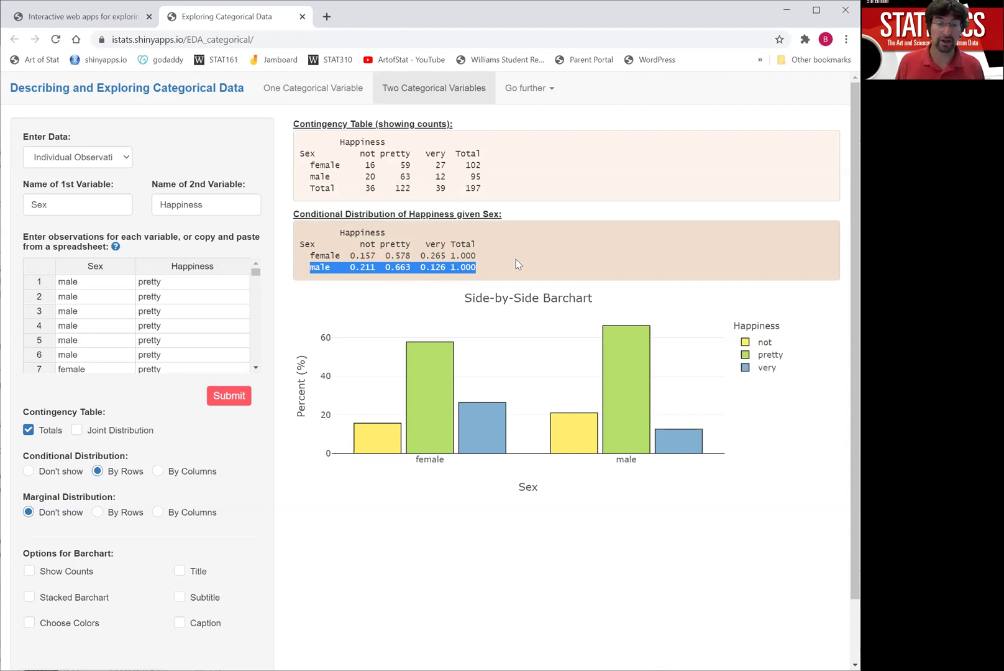
{"action": "left_click", "coordinate": [369, 267]}
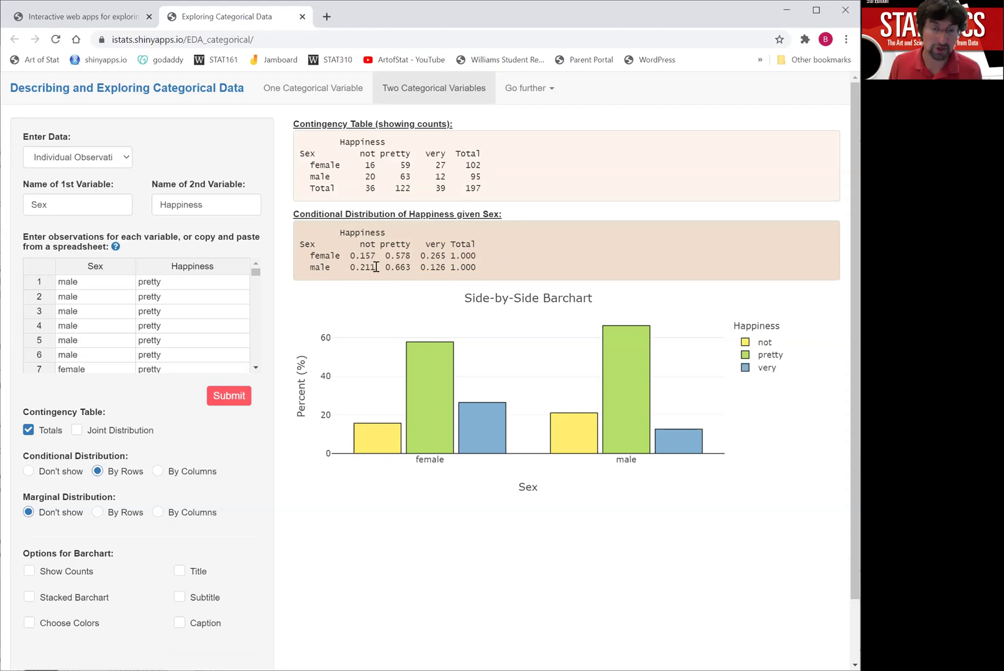
{"action": "left_click_drag", "start_coordinate": [385, 265], "coordinate": [400, 269]}
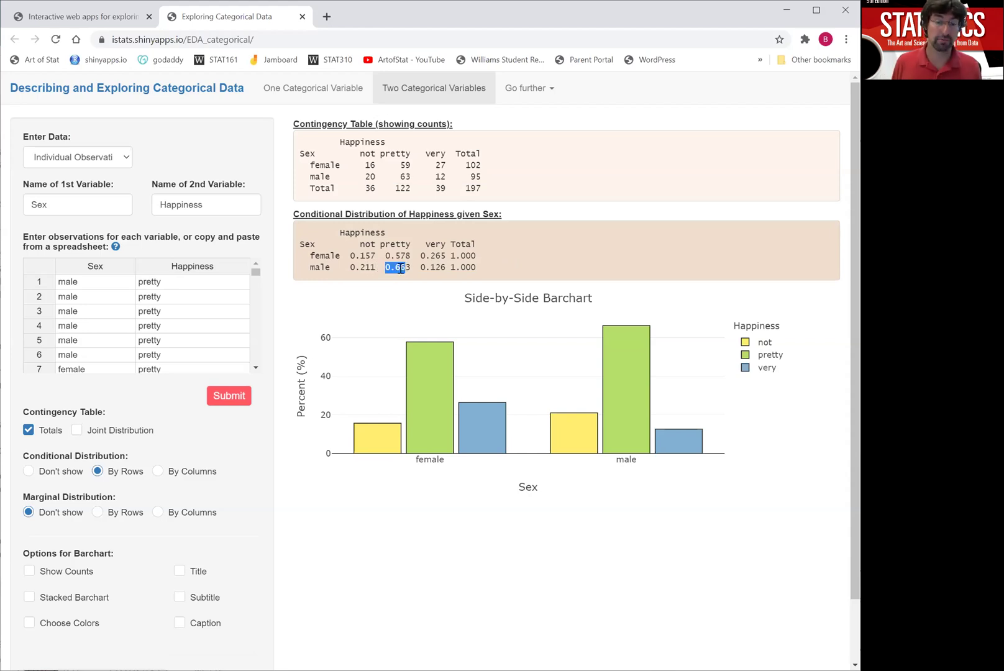
{"action": "left_click_drag", "start_coordinate": [421, 267], "coordinate": [449, 269]}
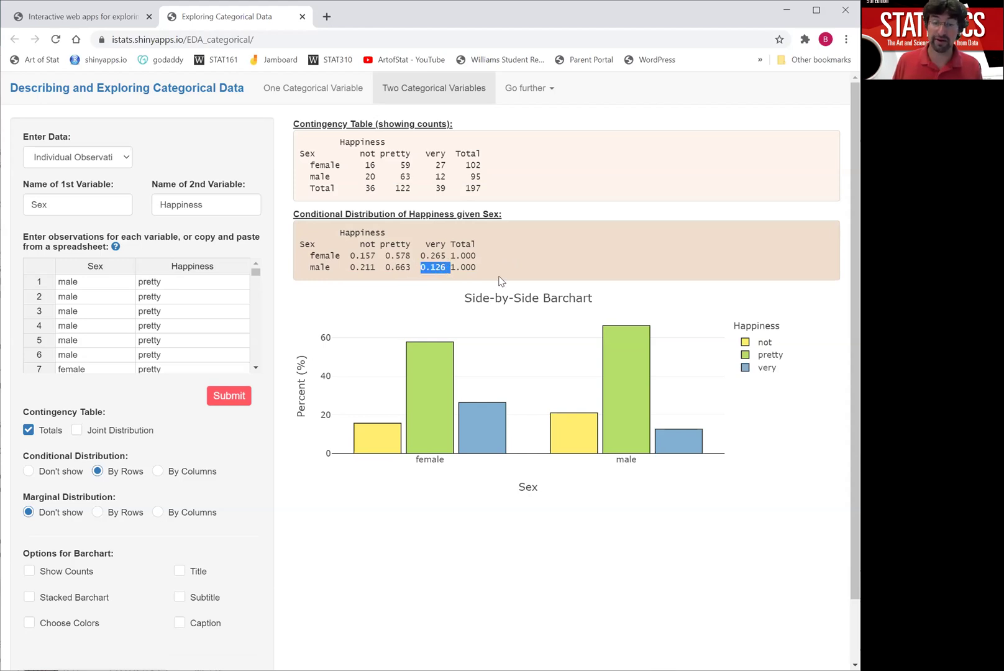
{"action": "left_click", "coordinate": [462, 269]}
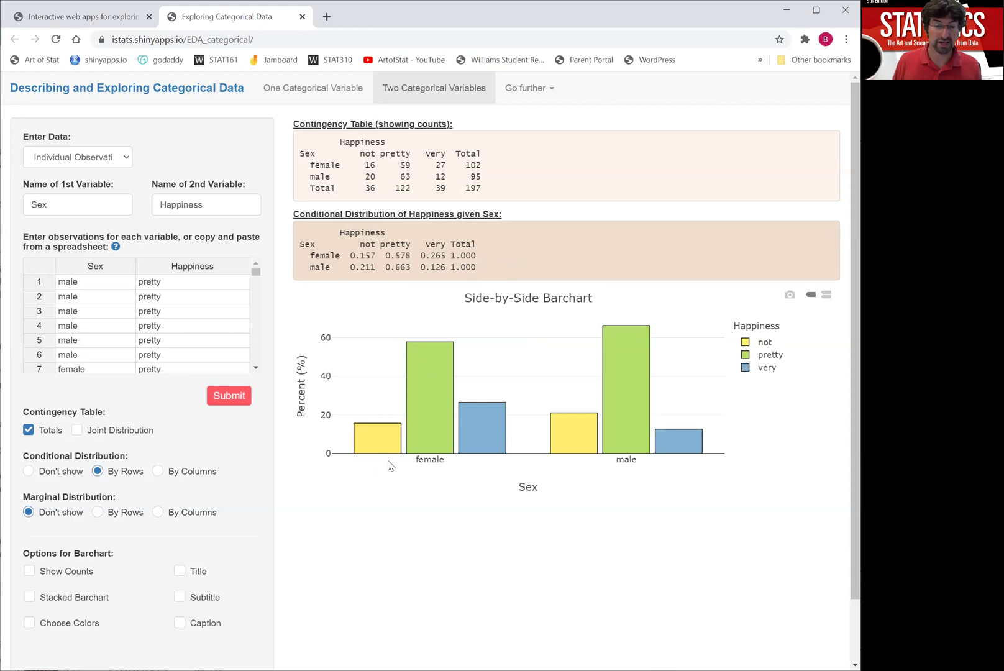
{"action": "mouse_move", "coordinate": [386, 444]}
{"action": "left_click_drag", "start_coordinate": [350, 255], "coordinate": [445, 256]}
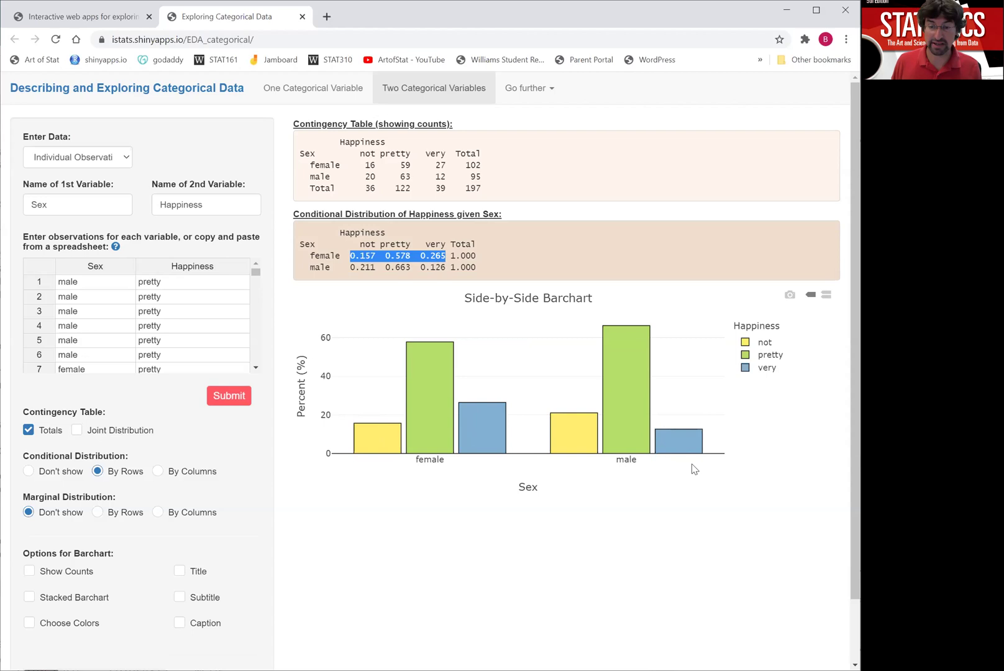
{"action": "mouse_move", "coordinate": [372, 441]}
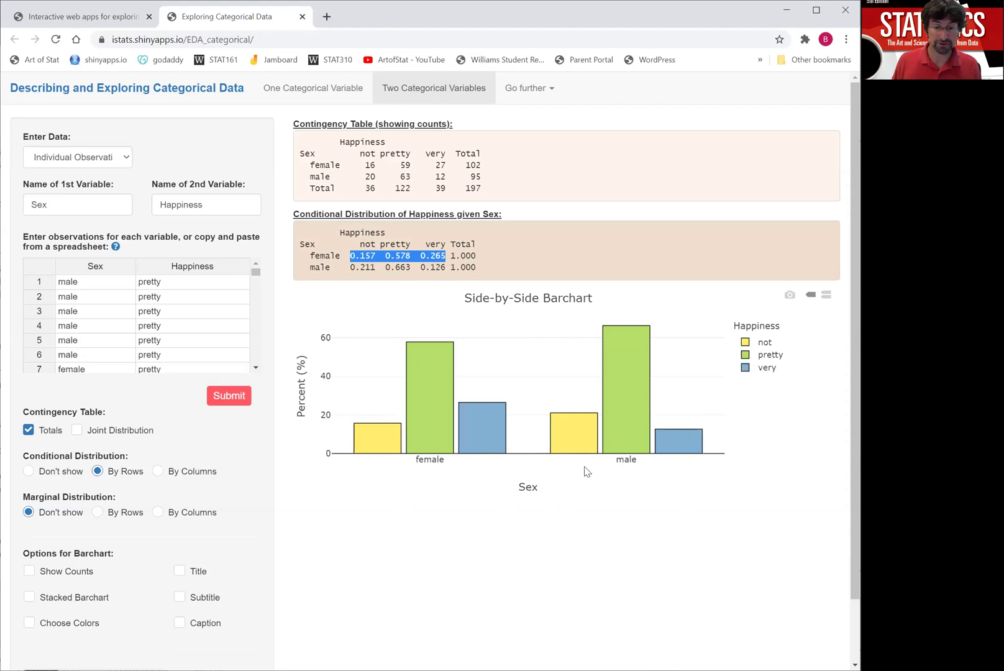
{"action": "mouse_move", "coordinate": [579, 443]}
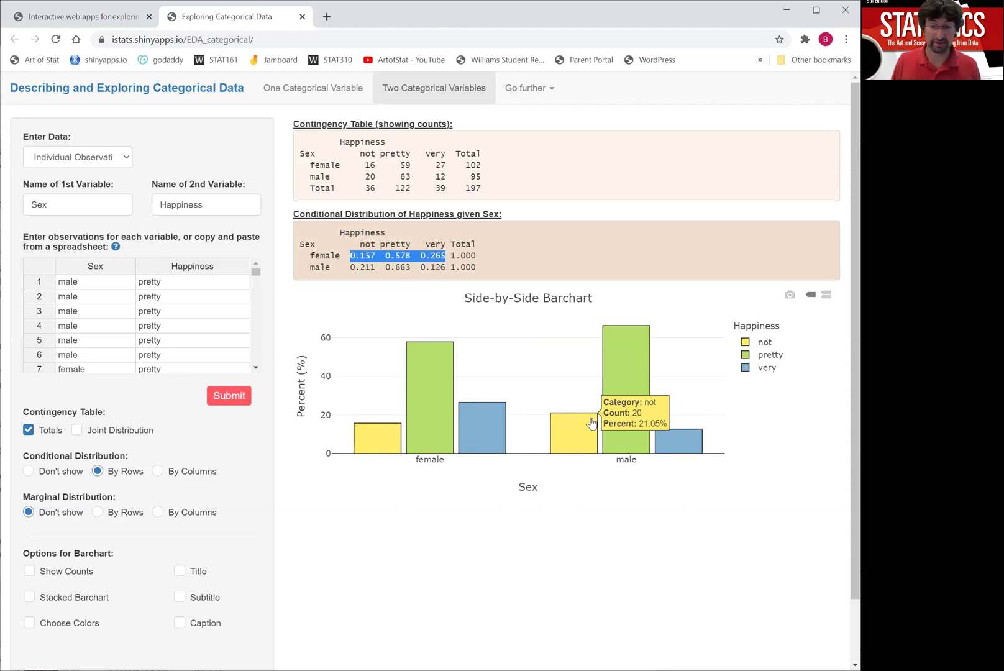
{"action": "mouse_move", "coordinate": [646, 339]}
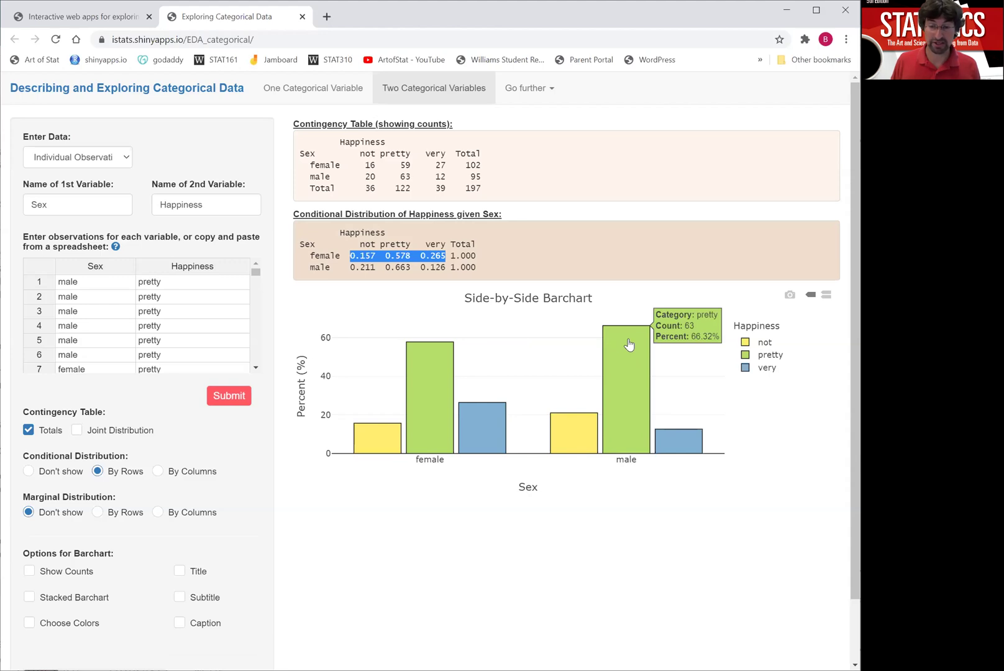
{"action": "left_click_drag", "start_coordinate": [386, 267], "coordinate": [411, 268]}
{"action": "mouse_move", "coordinate": [626, 350]}
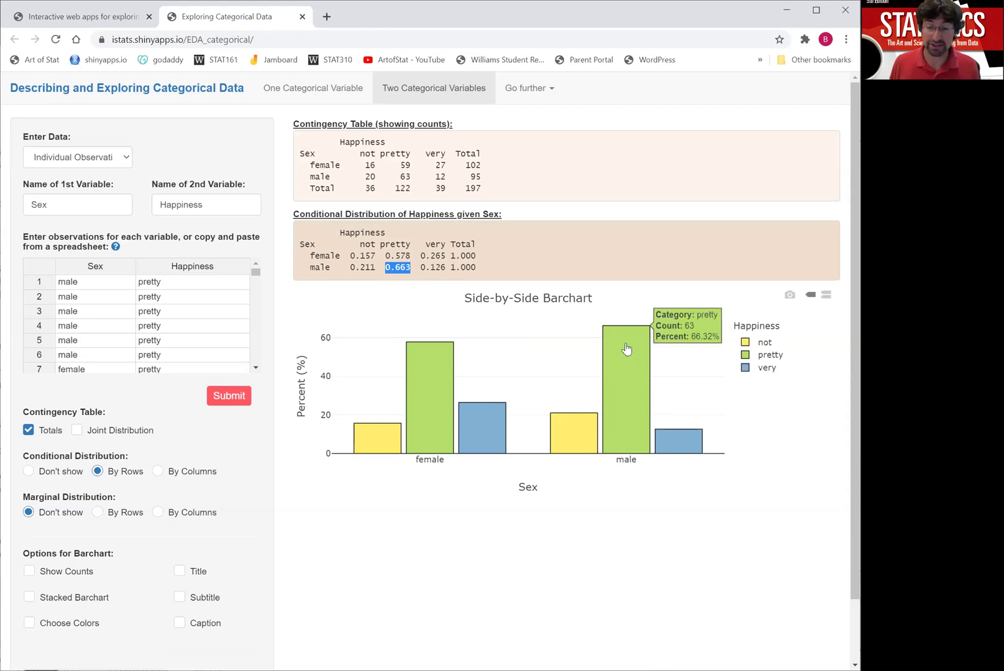
{"action": "mouse_move", "coordinate": [425, 369]}
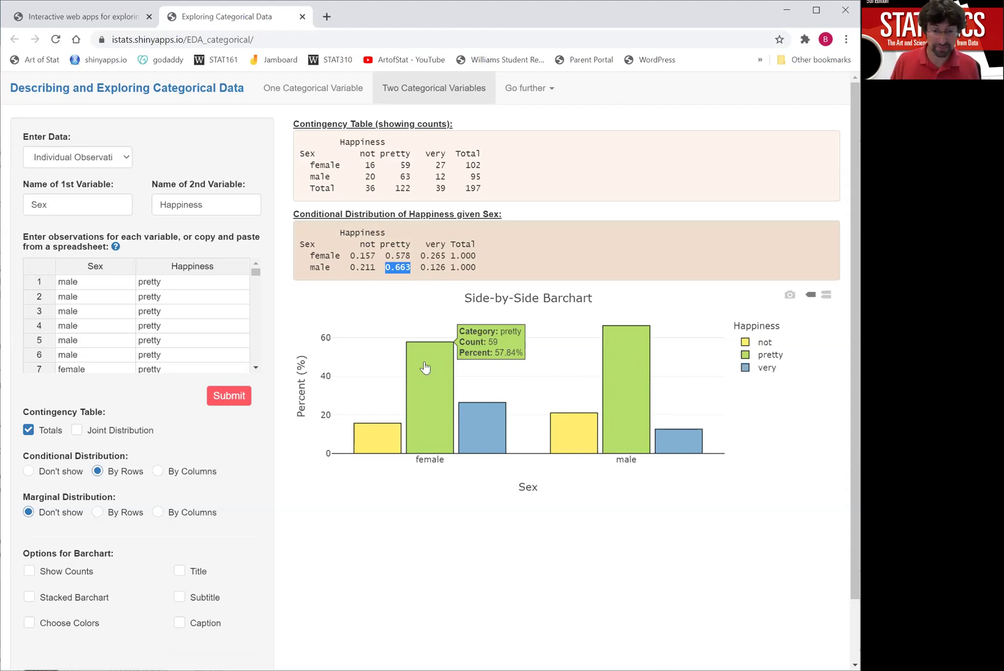
{"action": "mouse_move", "coordinate": [473, 418]}
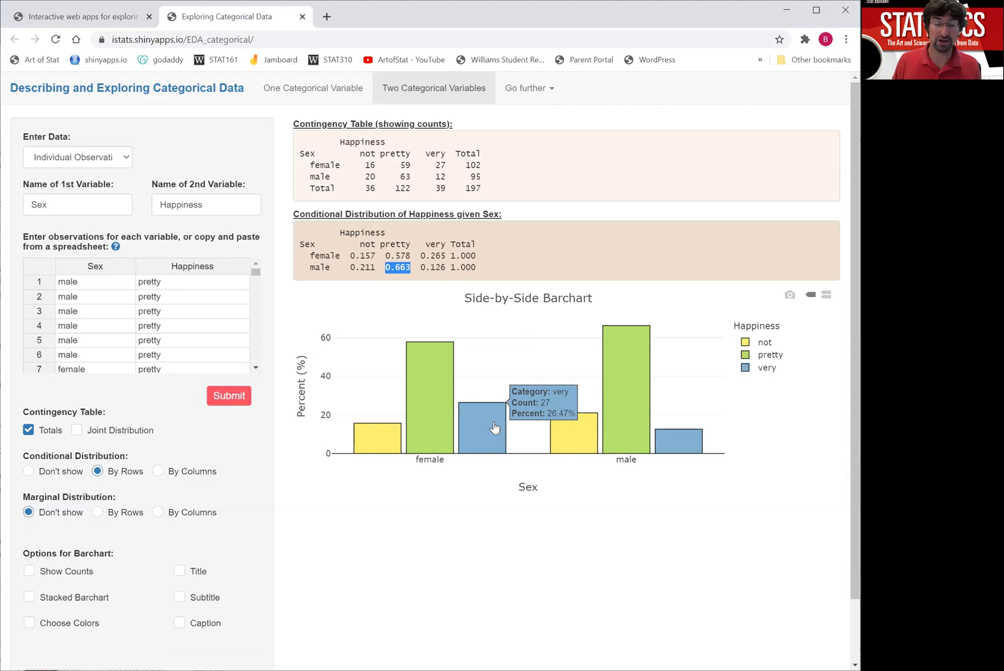
{"action": "mouse_move", "coordinate": [678, 440]}
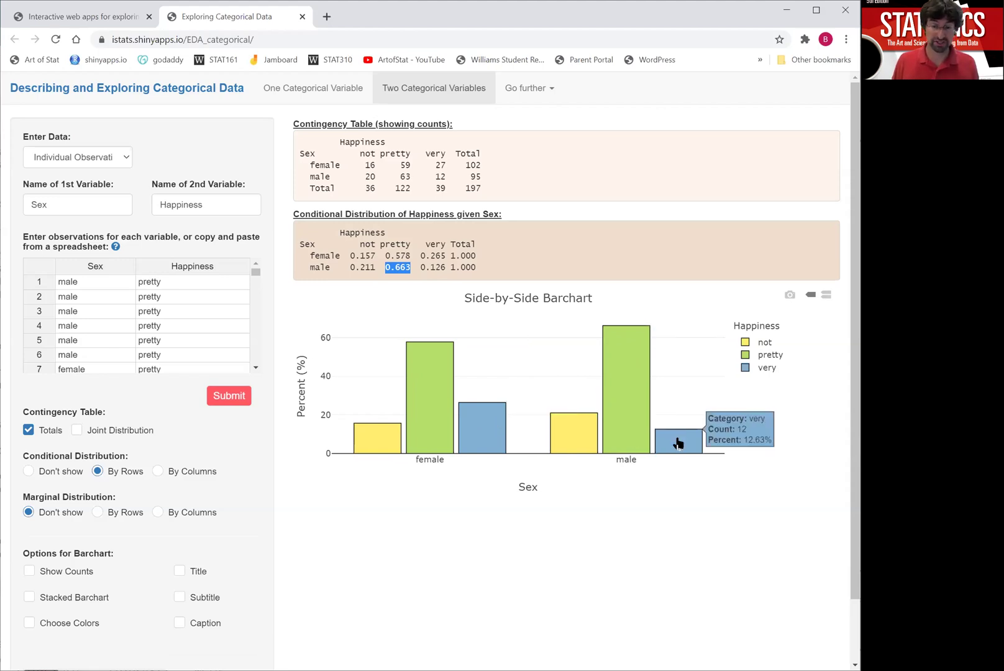
{"action": "left_click", "coordinate": [663, 542]}
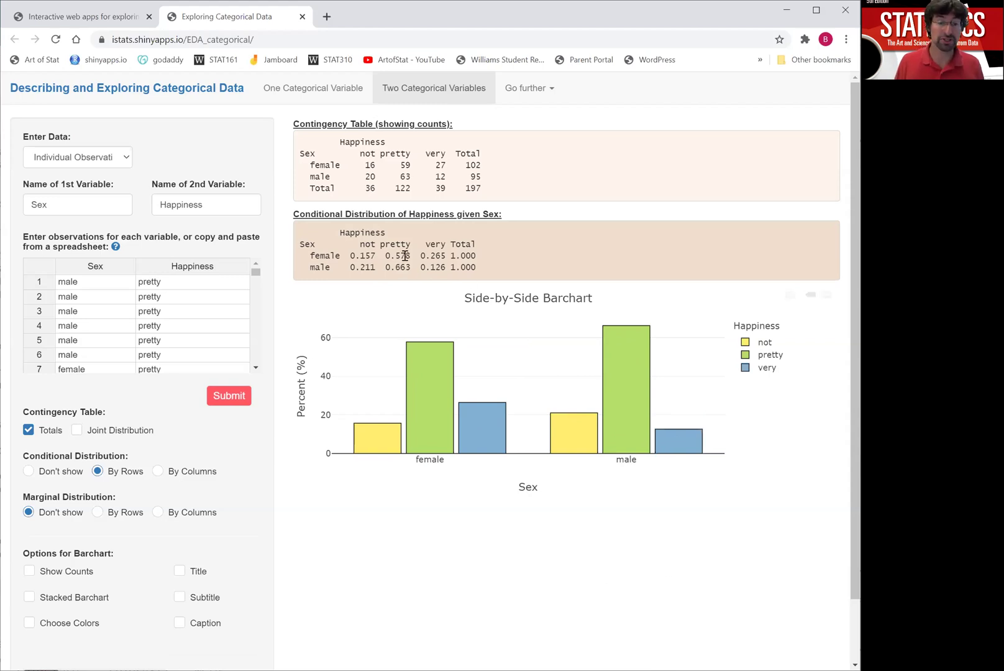
{"action": "left_click_drag", "start_coordinate": [349, 256], "coordinate": [476, 255]}
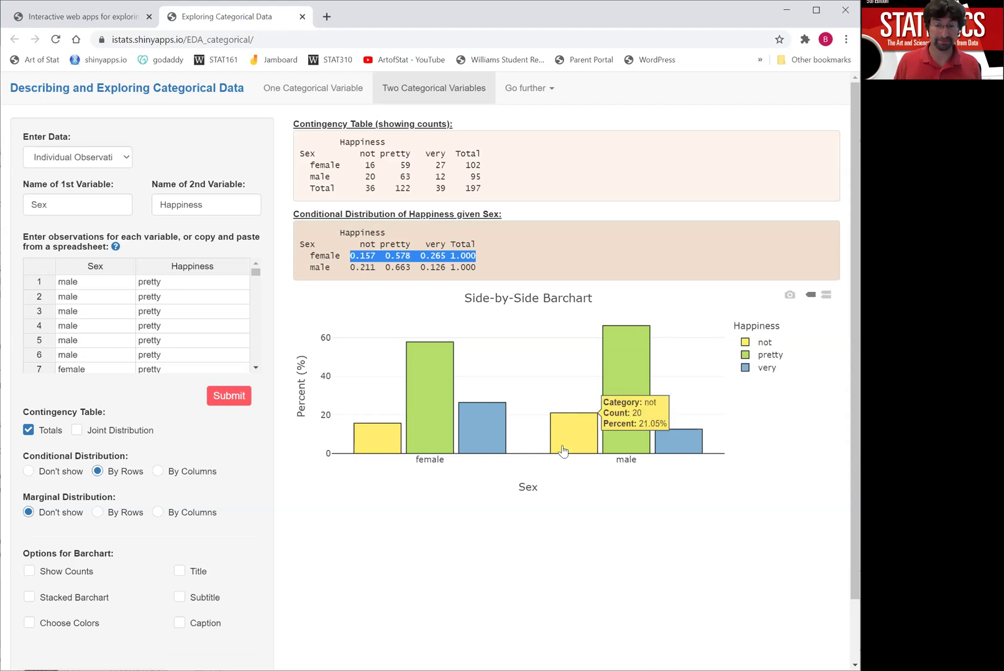
{"action": "left_click", "coordinate": [529, 563]}
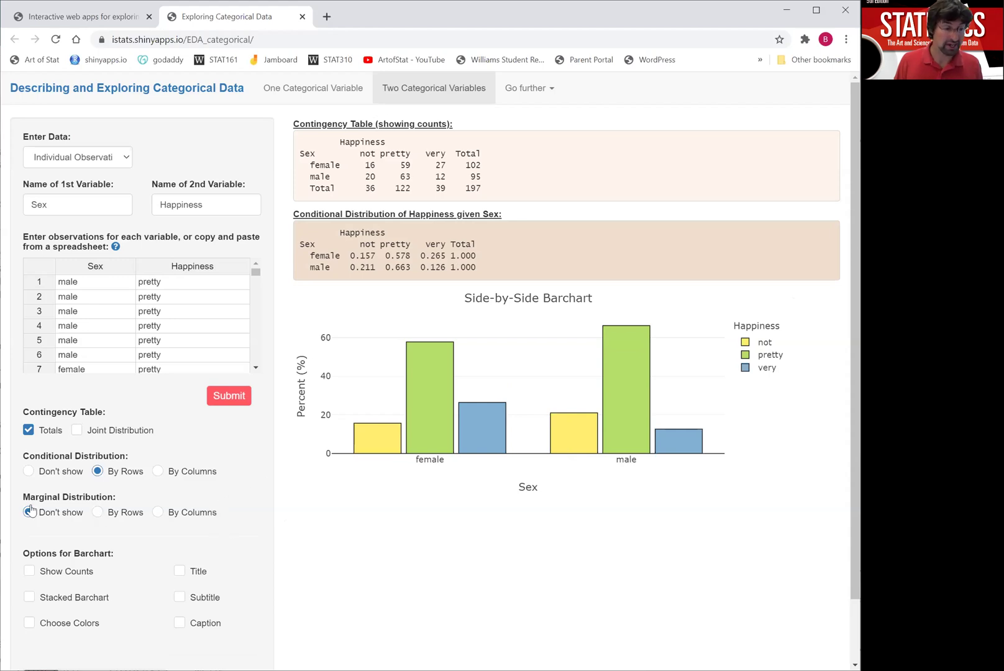
Select By Rows marginal distribution and highlight the Total row and female proportion 0.518
{"action": "left_click", "coordinate": [98, 512]}
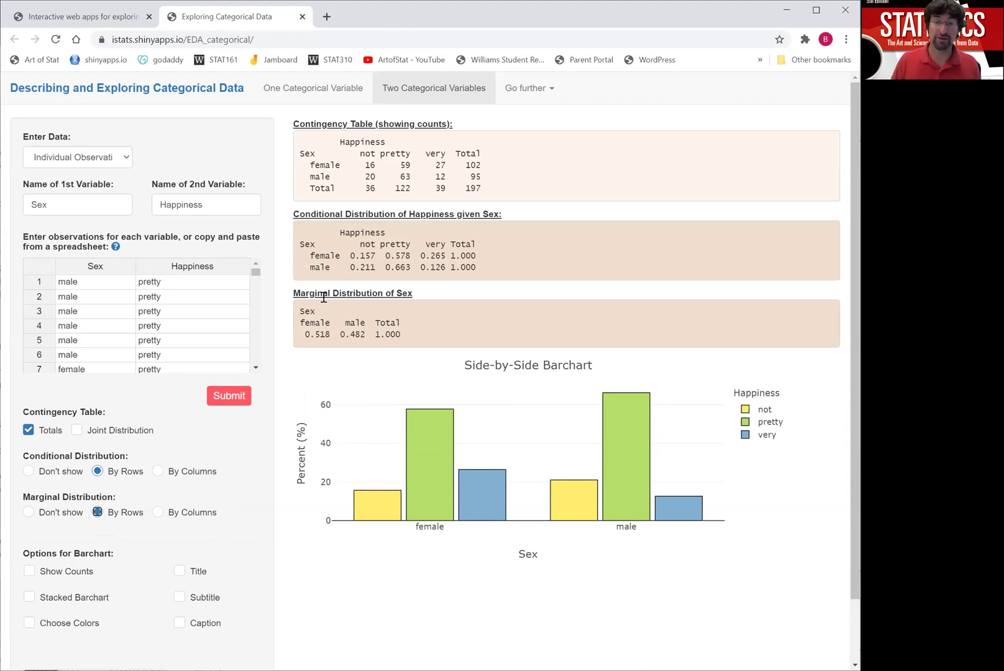
{"action": "left_click", "coordinate": [365, 187]}
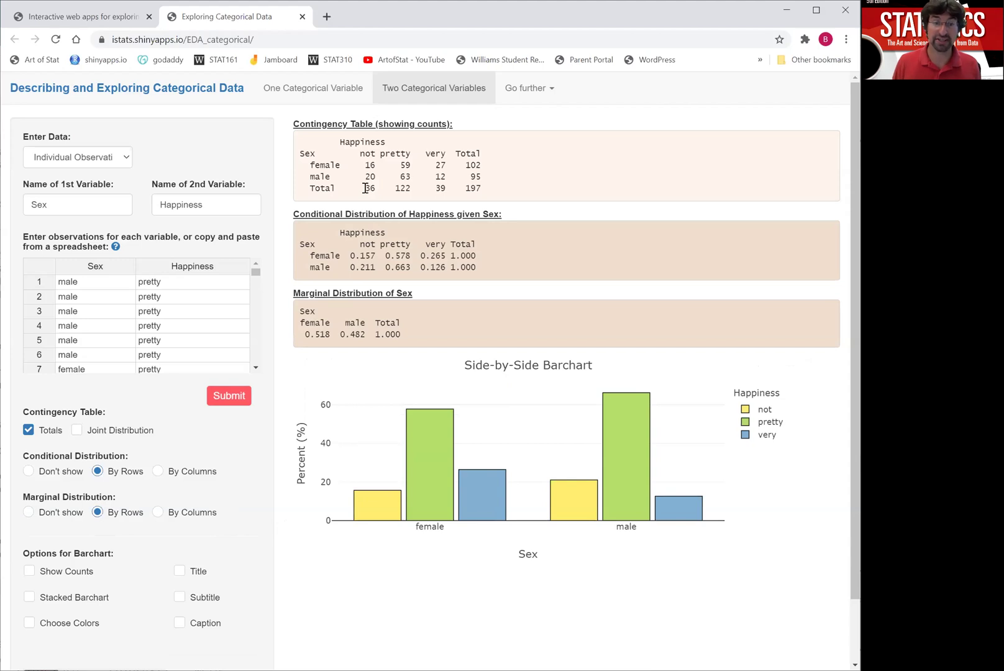
{"action": "left_click_drag", "start_coordinate": [365, 188], "coordinate": [485, 187]}
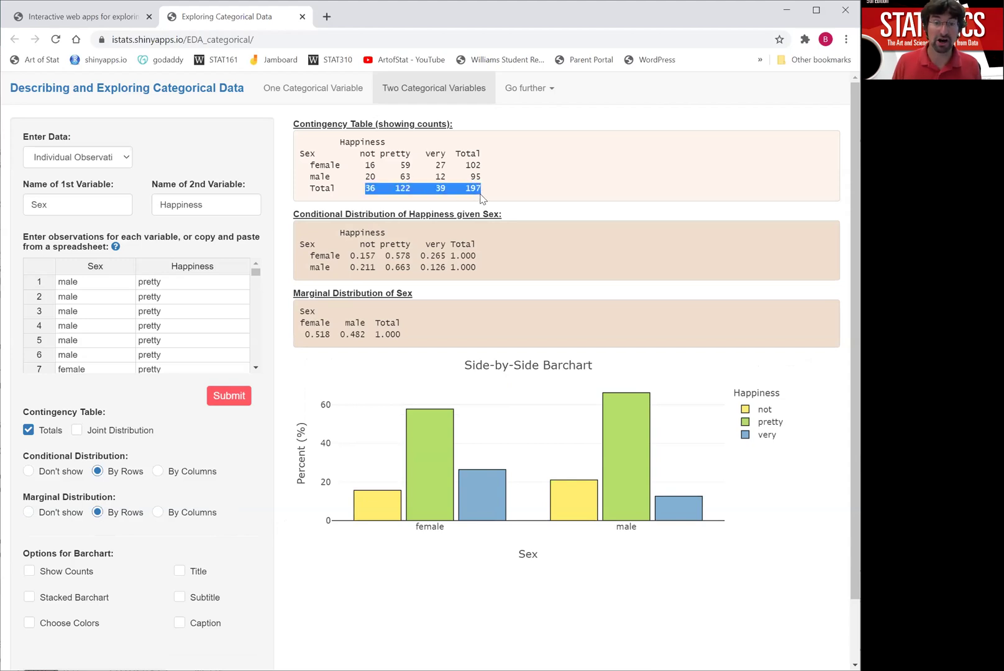
{"action": "left_click", "coordinate": [346, 315]}
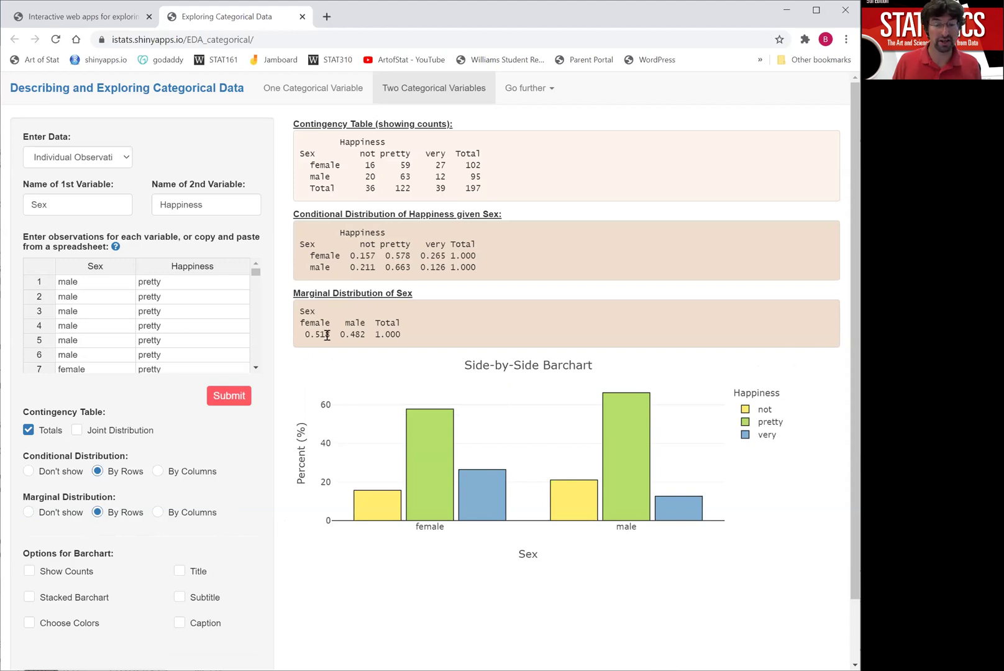
{"action": "left_click_drag", "start_coordinate": [304, 334], "coordinate": [367, 343]}
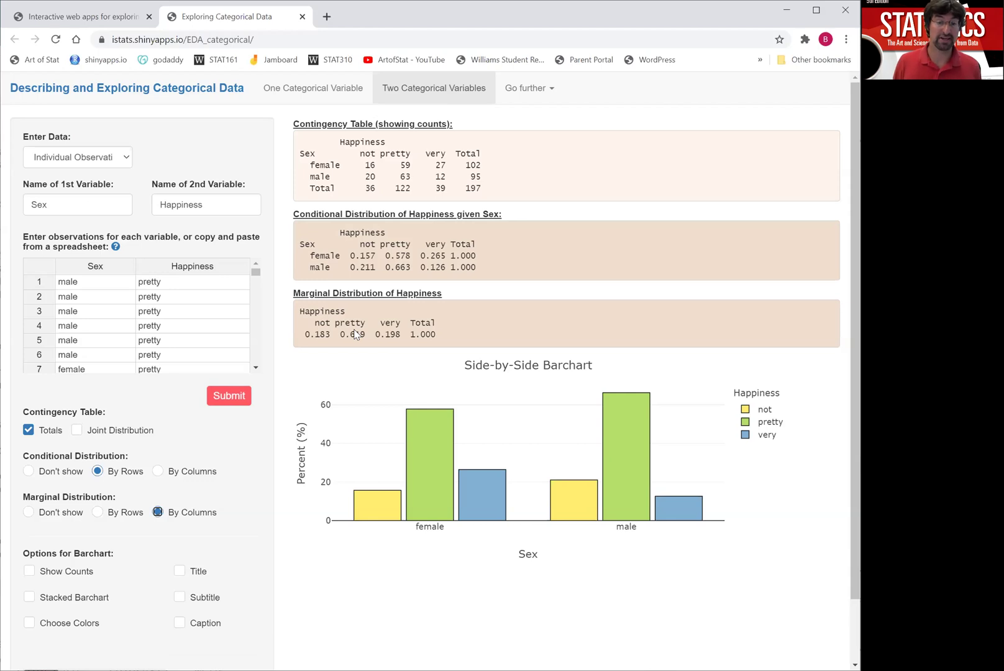
Highlight the not-happy marginal 0.183, the Conditional and Marginal headings, and the counts table
{"action": "left_click_drag", "start_coordinate": [305, 333], "coordinate": [404, 336]}
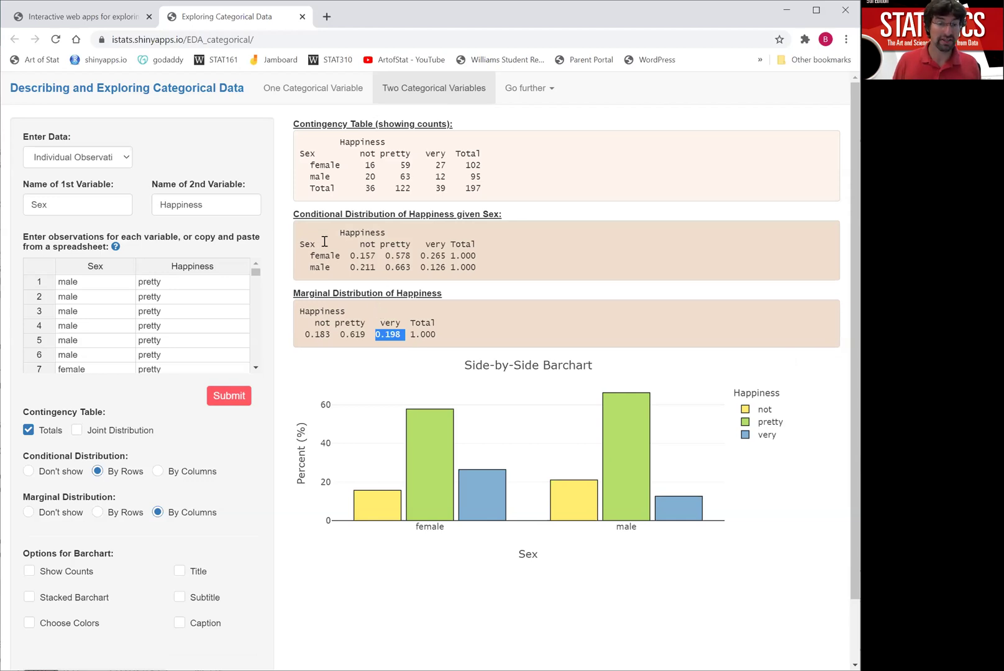
{"action": "left_click", "coordinate": [294, 210]}
{"action": "left_click_drag", "start_coordinate": [294, 210], "coordinate": [343, 213]}
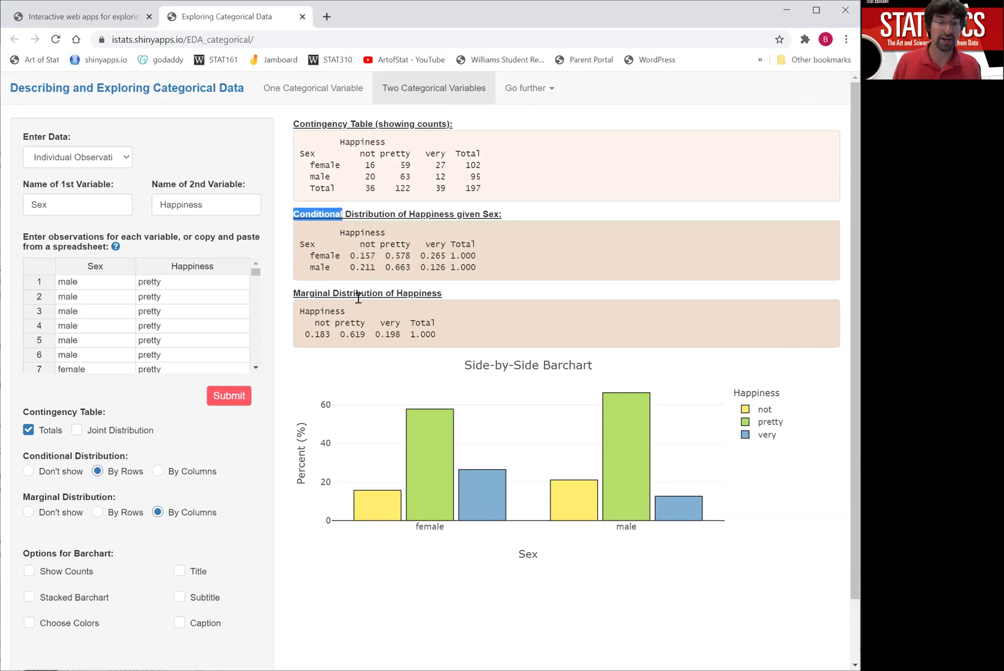
{"action": "left_click_drag", "start_coordinate": [294, 296], "coordinate": [342, 296]}
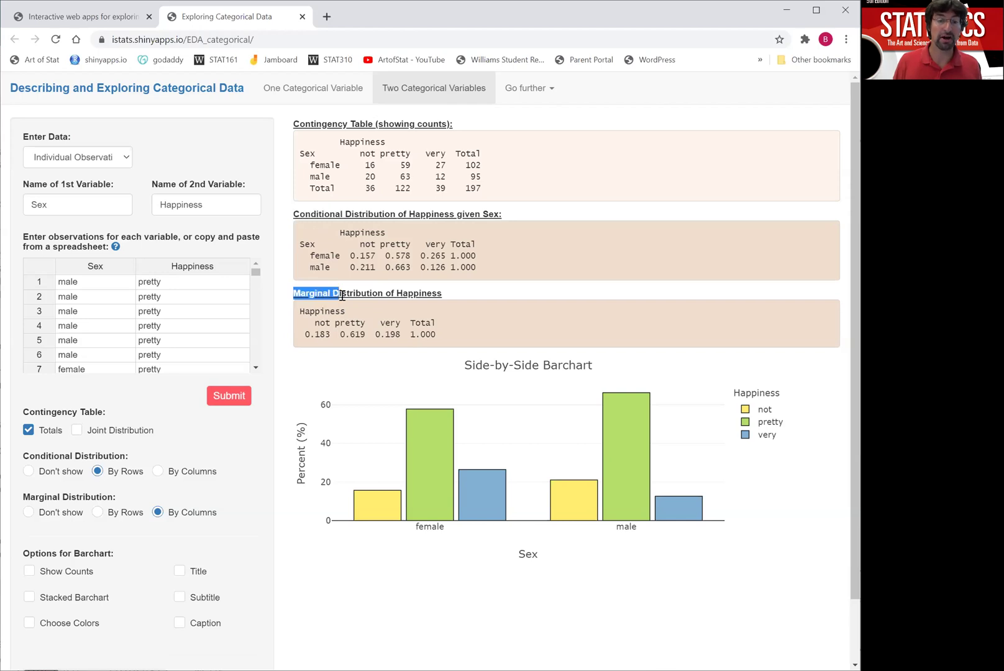
{"action": "left_click_drag", "start_coordinate": [298, 160], "coordinate": [497, 198]}
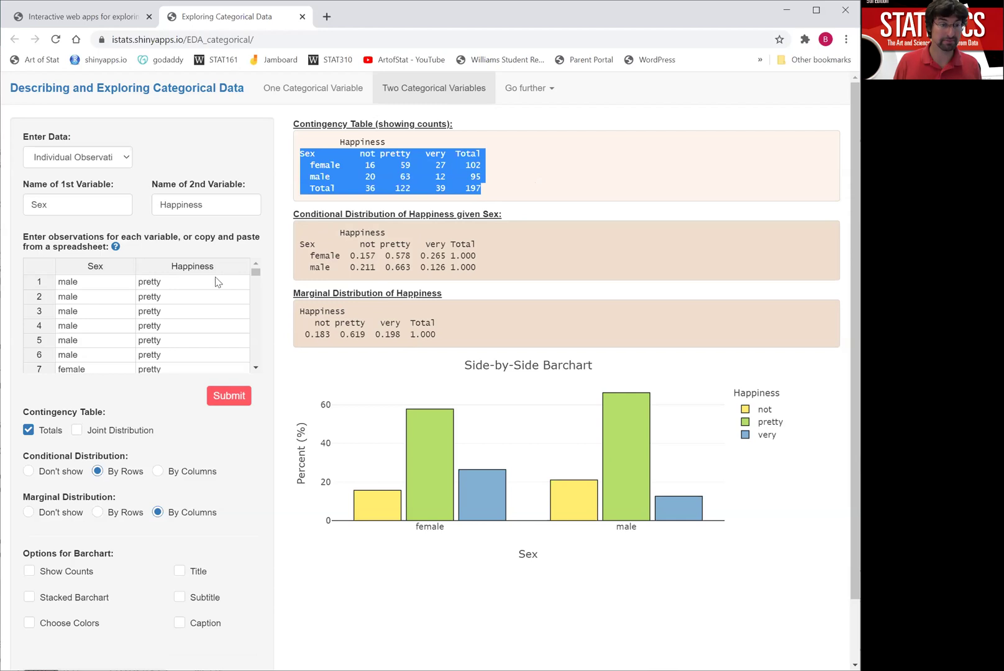
Switch Enter Data to From Textbook and load the Pesticides dataset
{"action": "left_click", "coordinate": [127, 159]}
{"action": "left_click", "coordinate": [55, 172]}
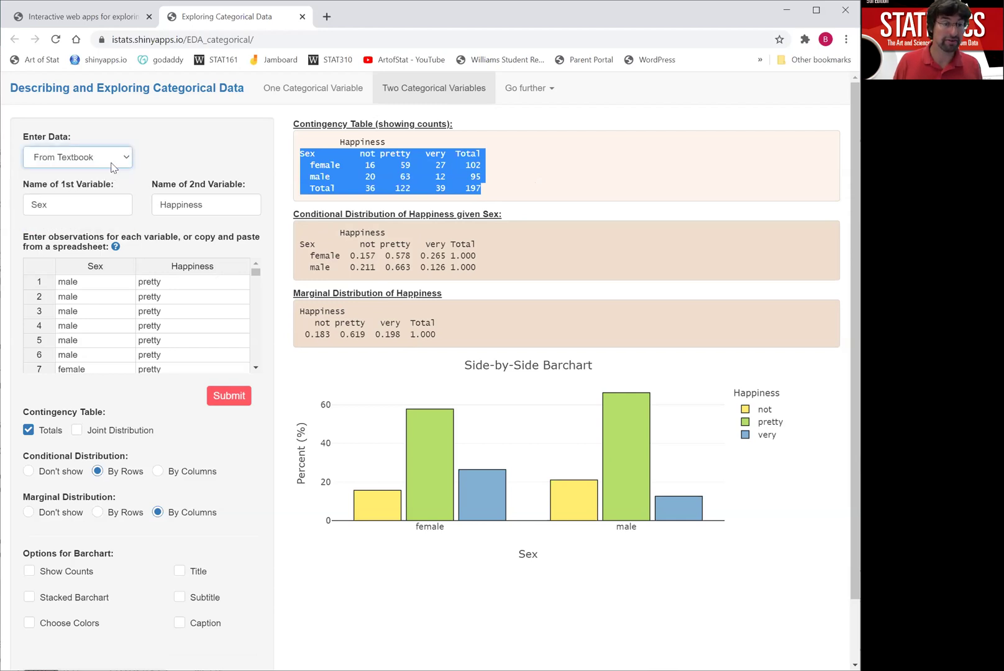
{"action": "left_click", "coordinate": [252, 159]}
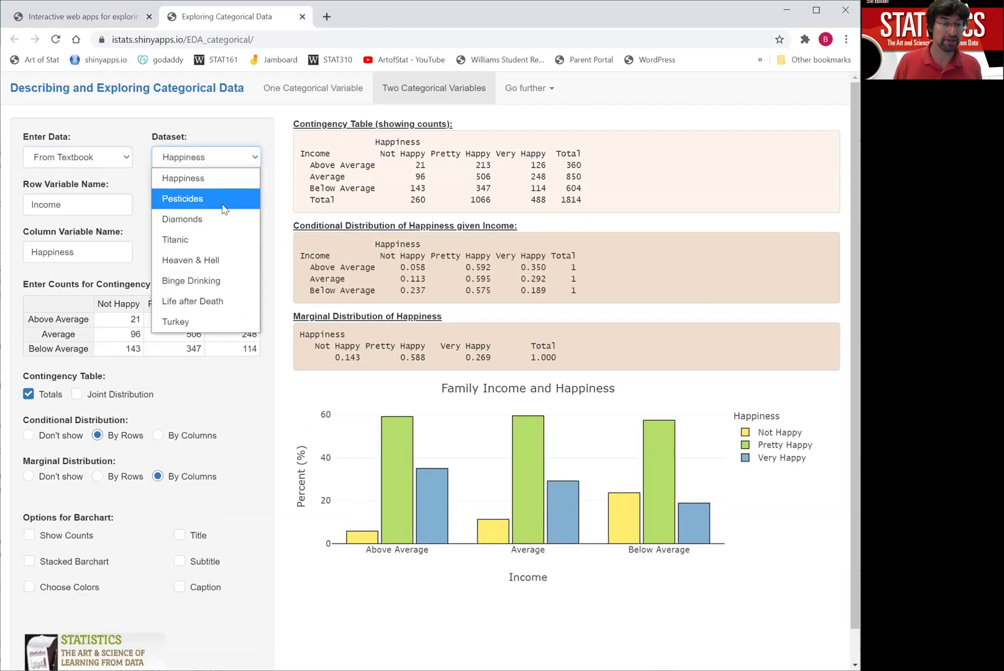
{"action": "left_click", "coordinate": [217, 198]}
{"action": "left_click", "coordinate": [253, 160]}
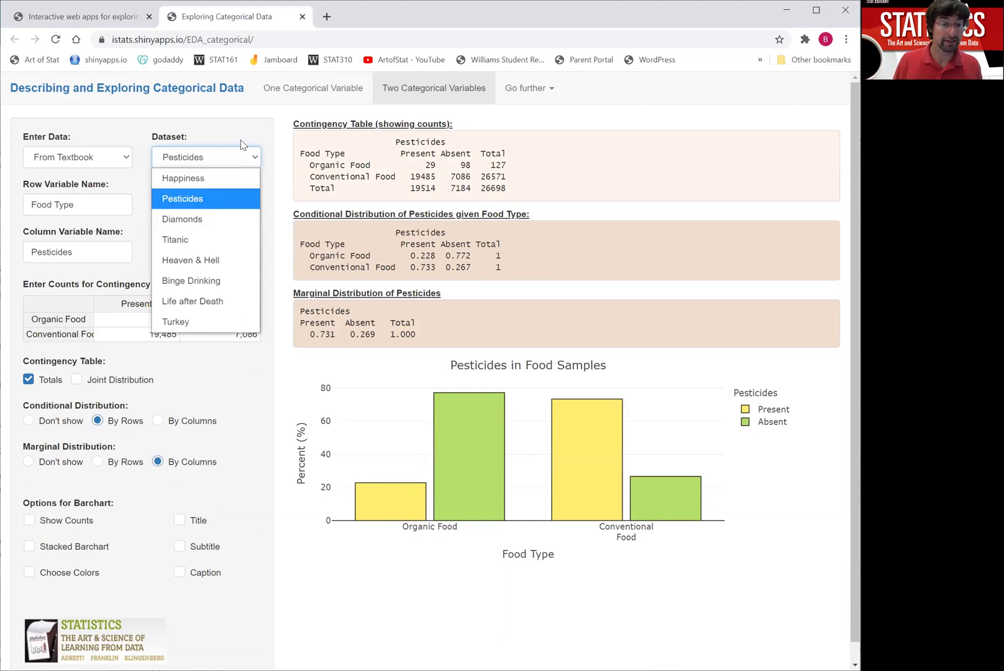